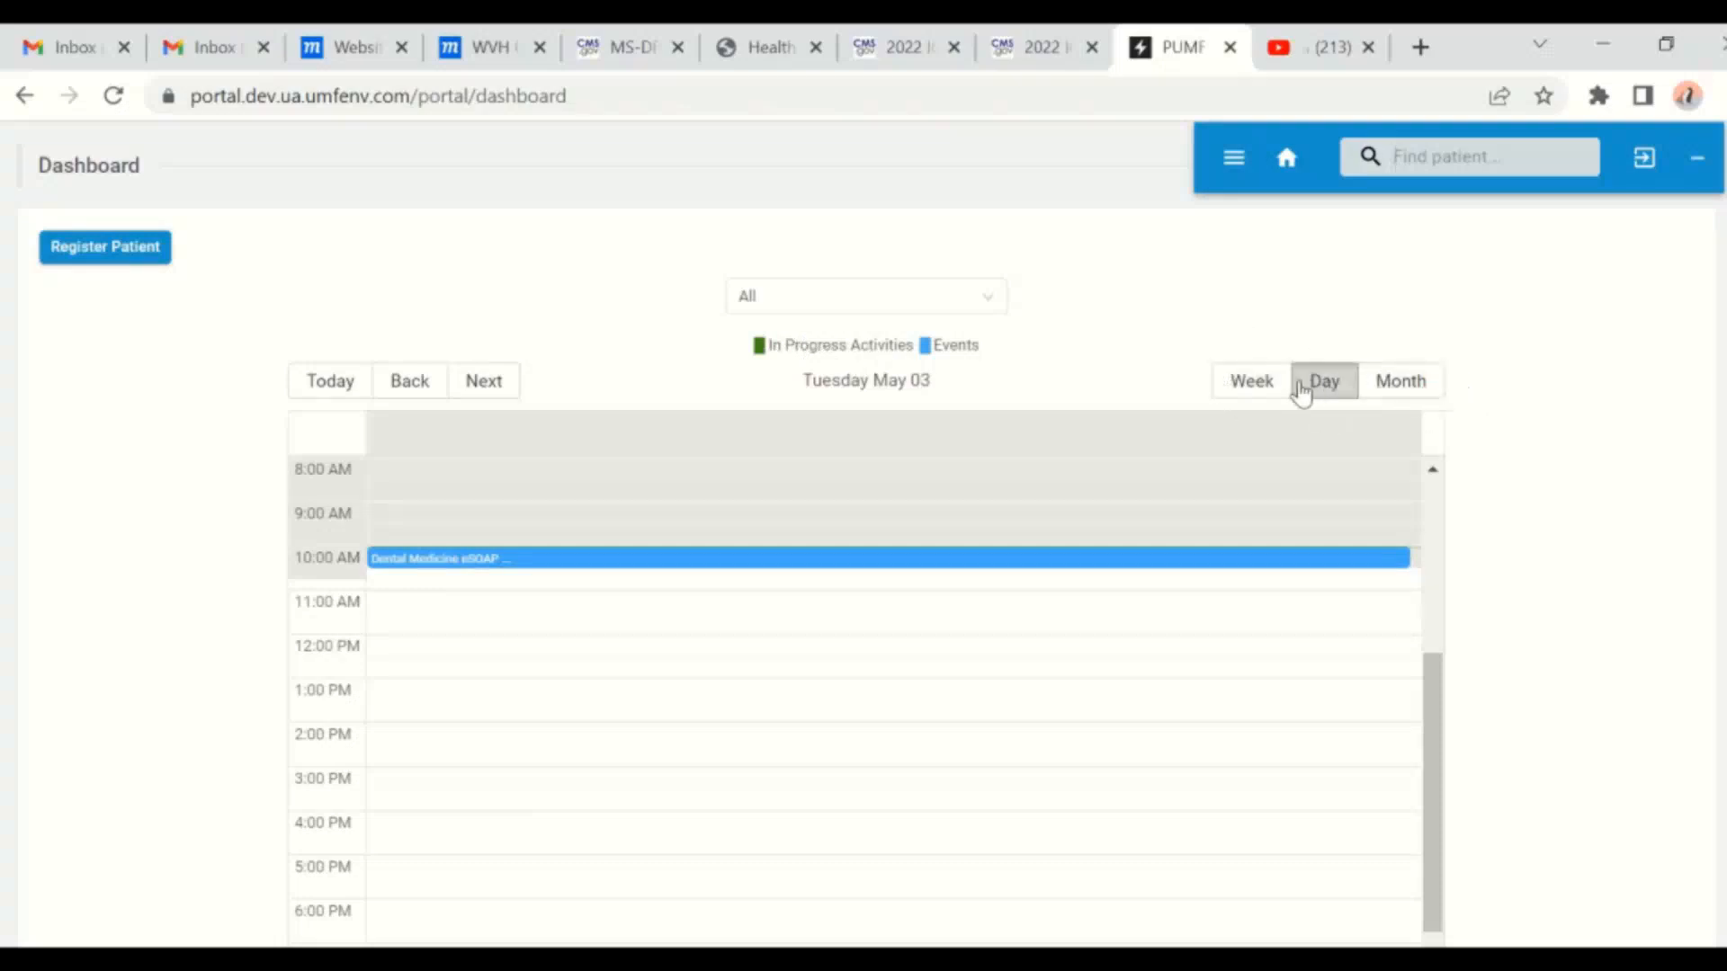
- Switch the calendar to week, day and May 2022 month views, ending on the single-day schedule
left_click(1263, 385)
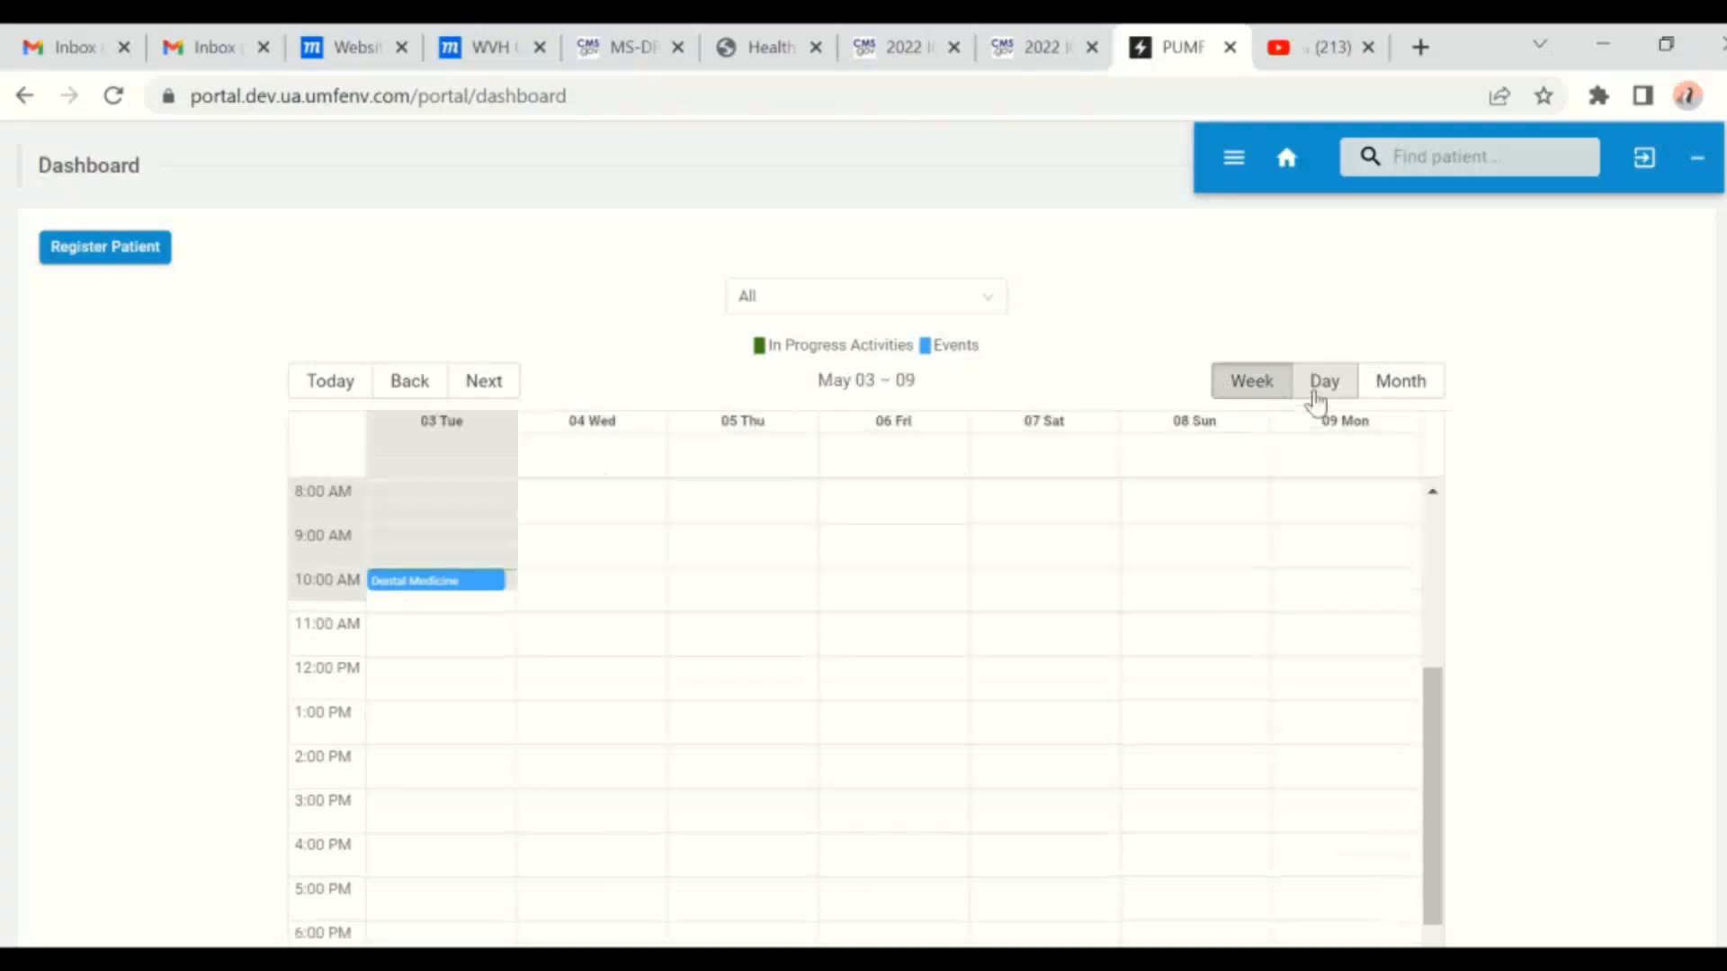
left_click(1316, 400)
left_click(1386, 392)
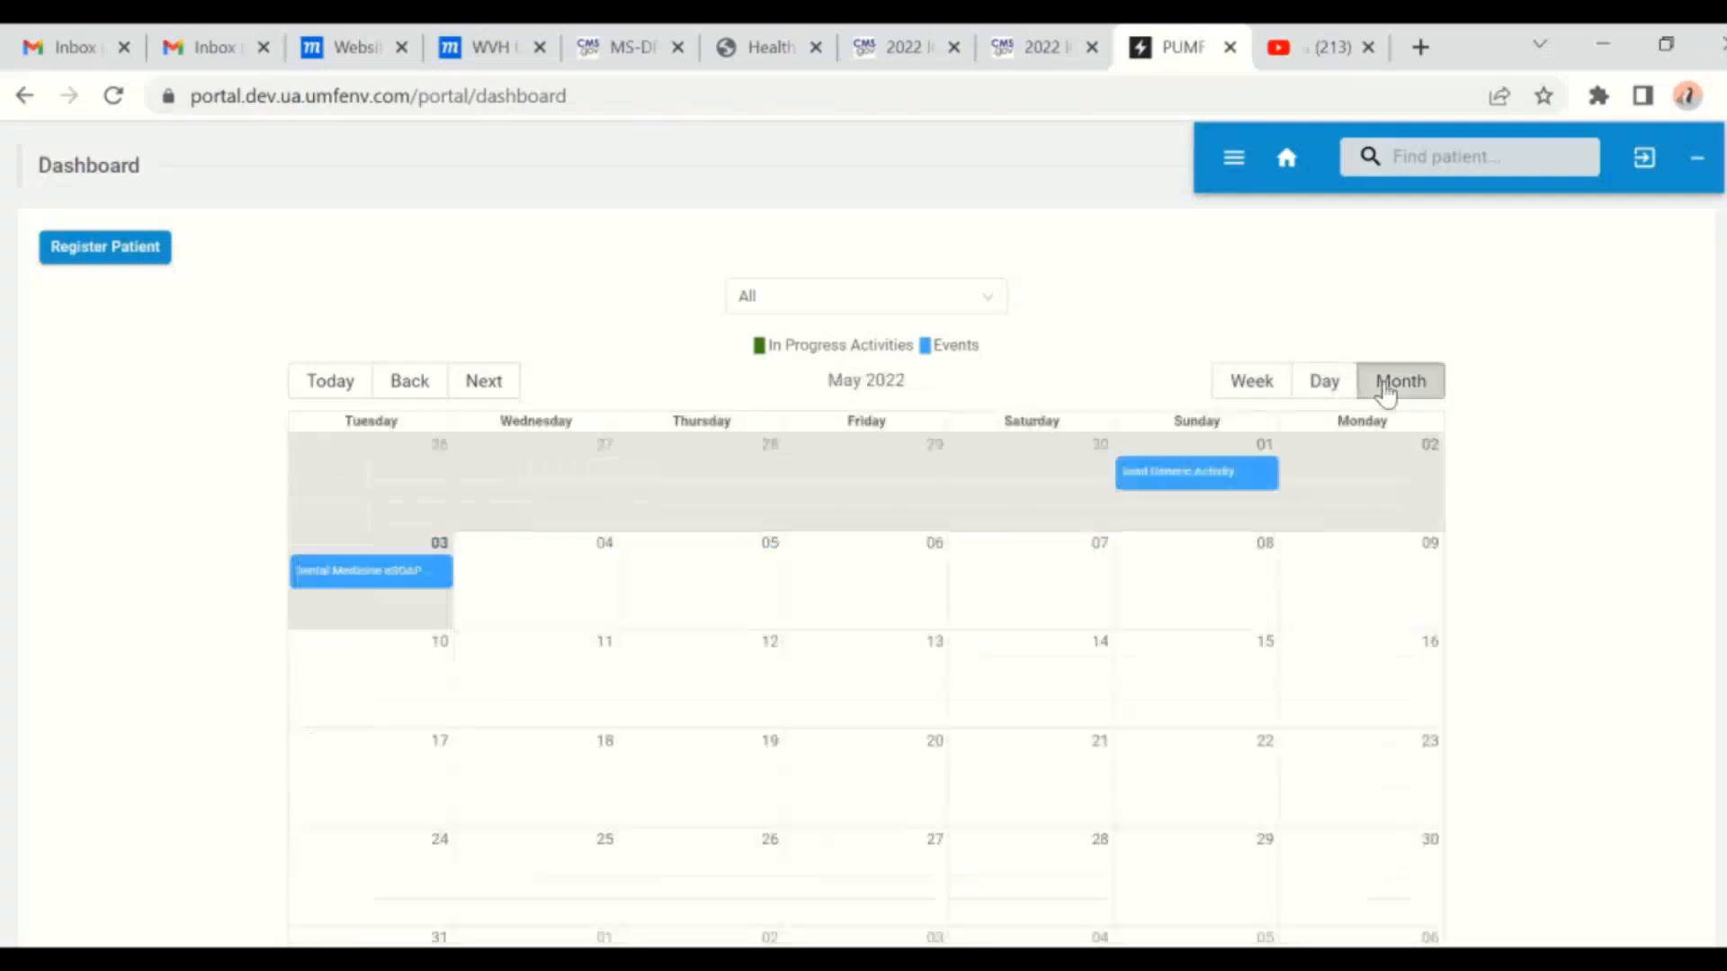
left_click(1326, 384)
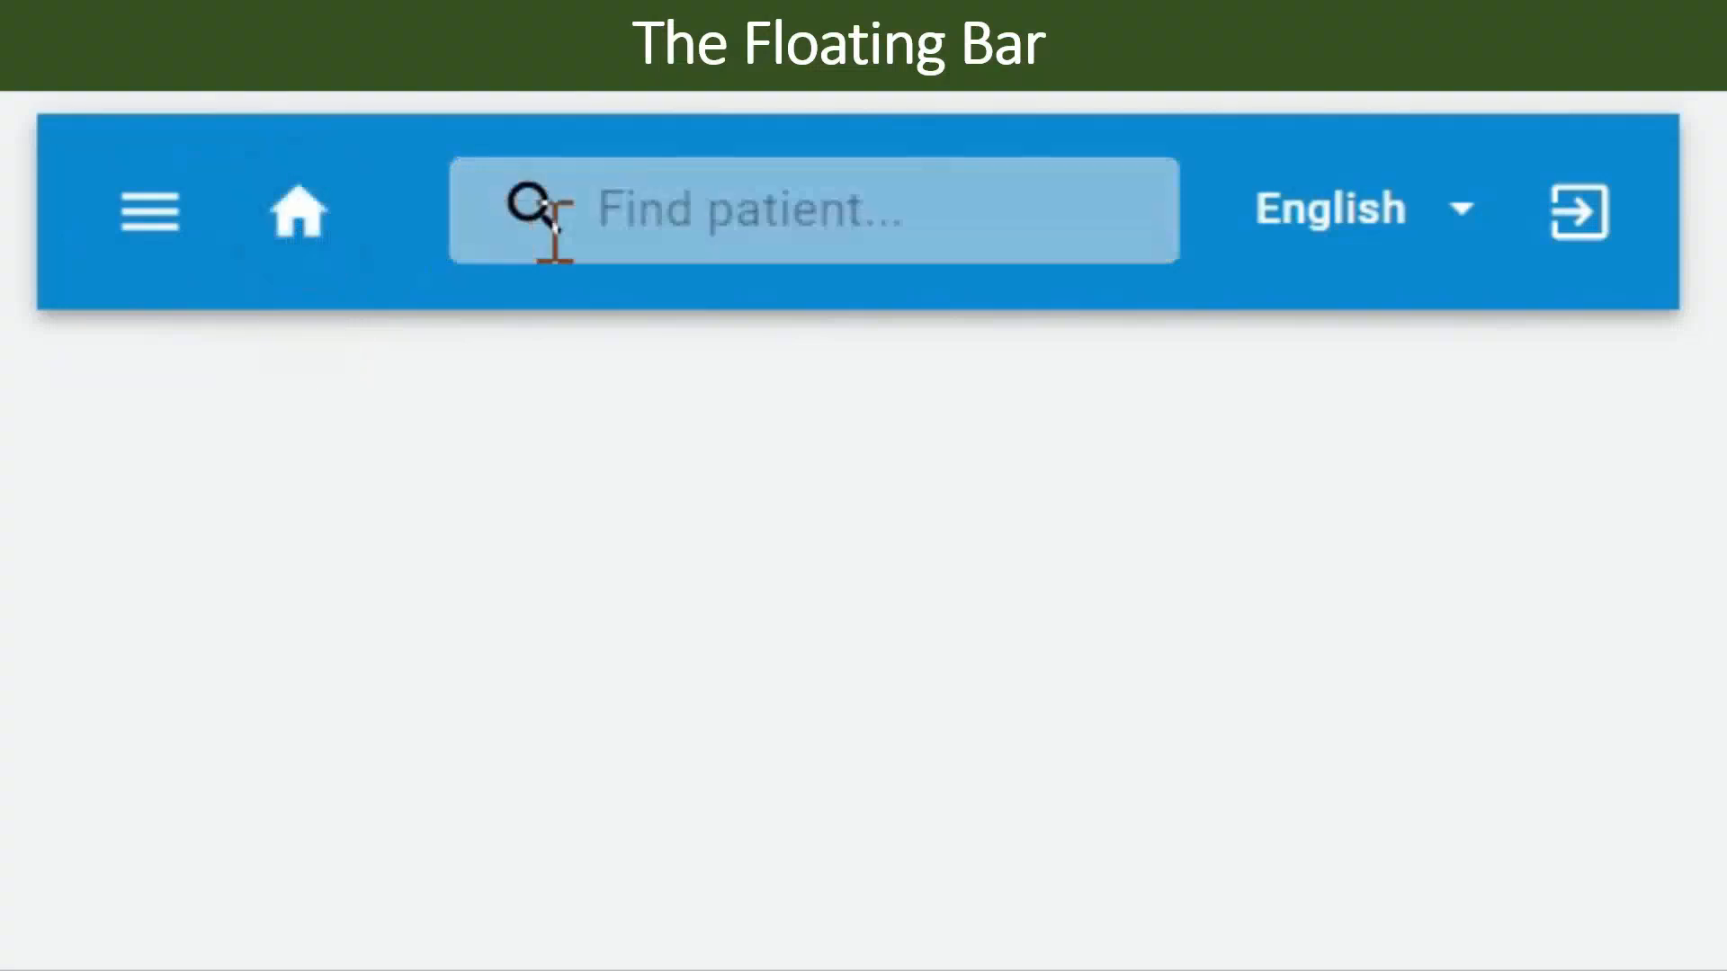
- Change the portal's interface language from English to Spanish on the floating bar
left_click(684, 211)
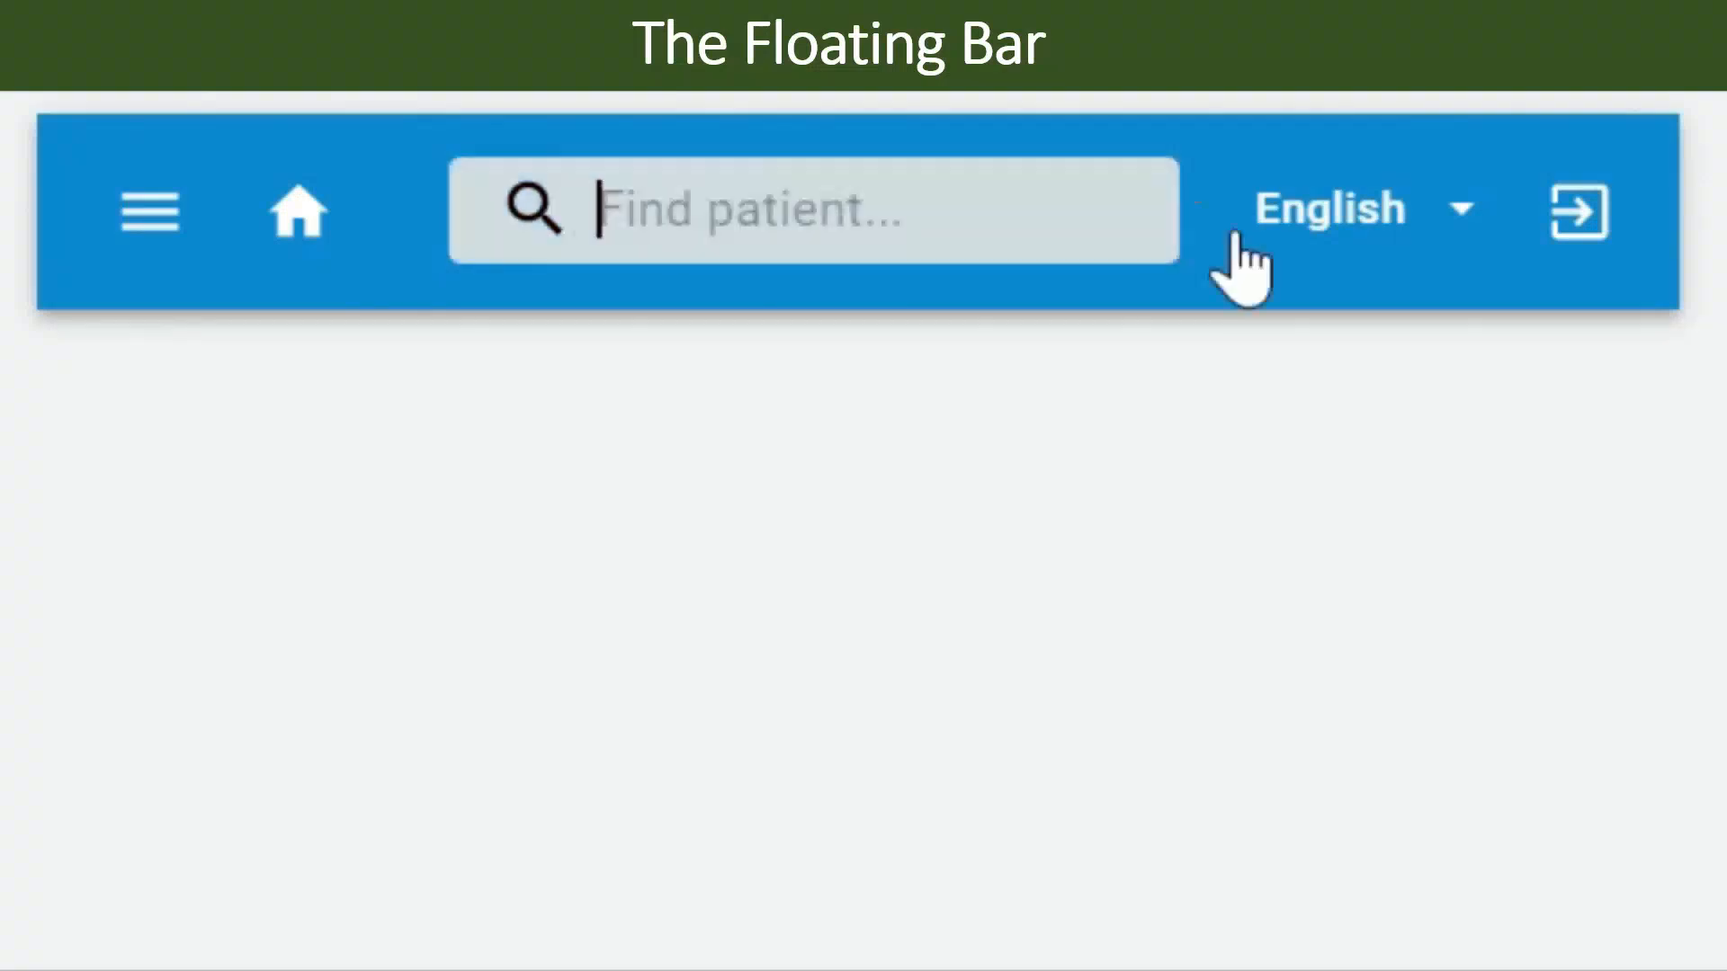
left_click(1352, 214)
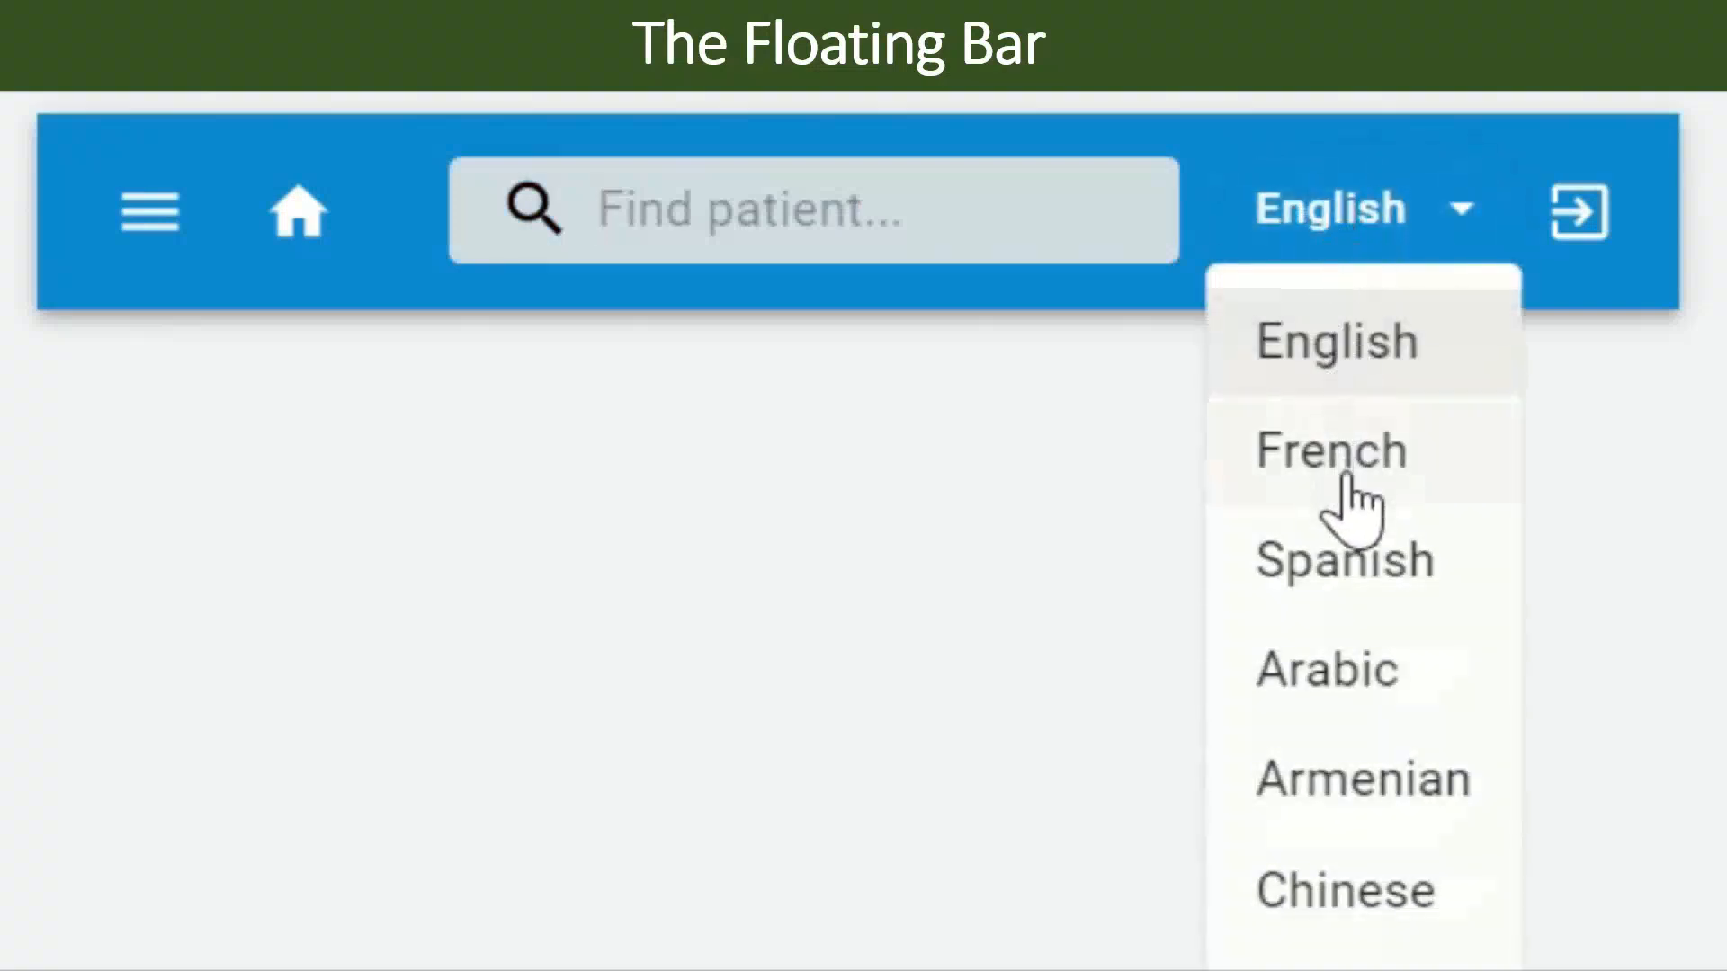
left_click(1363, 605)
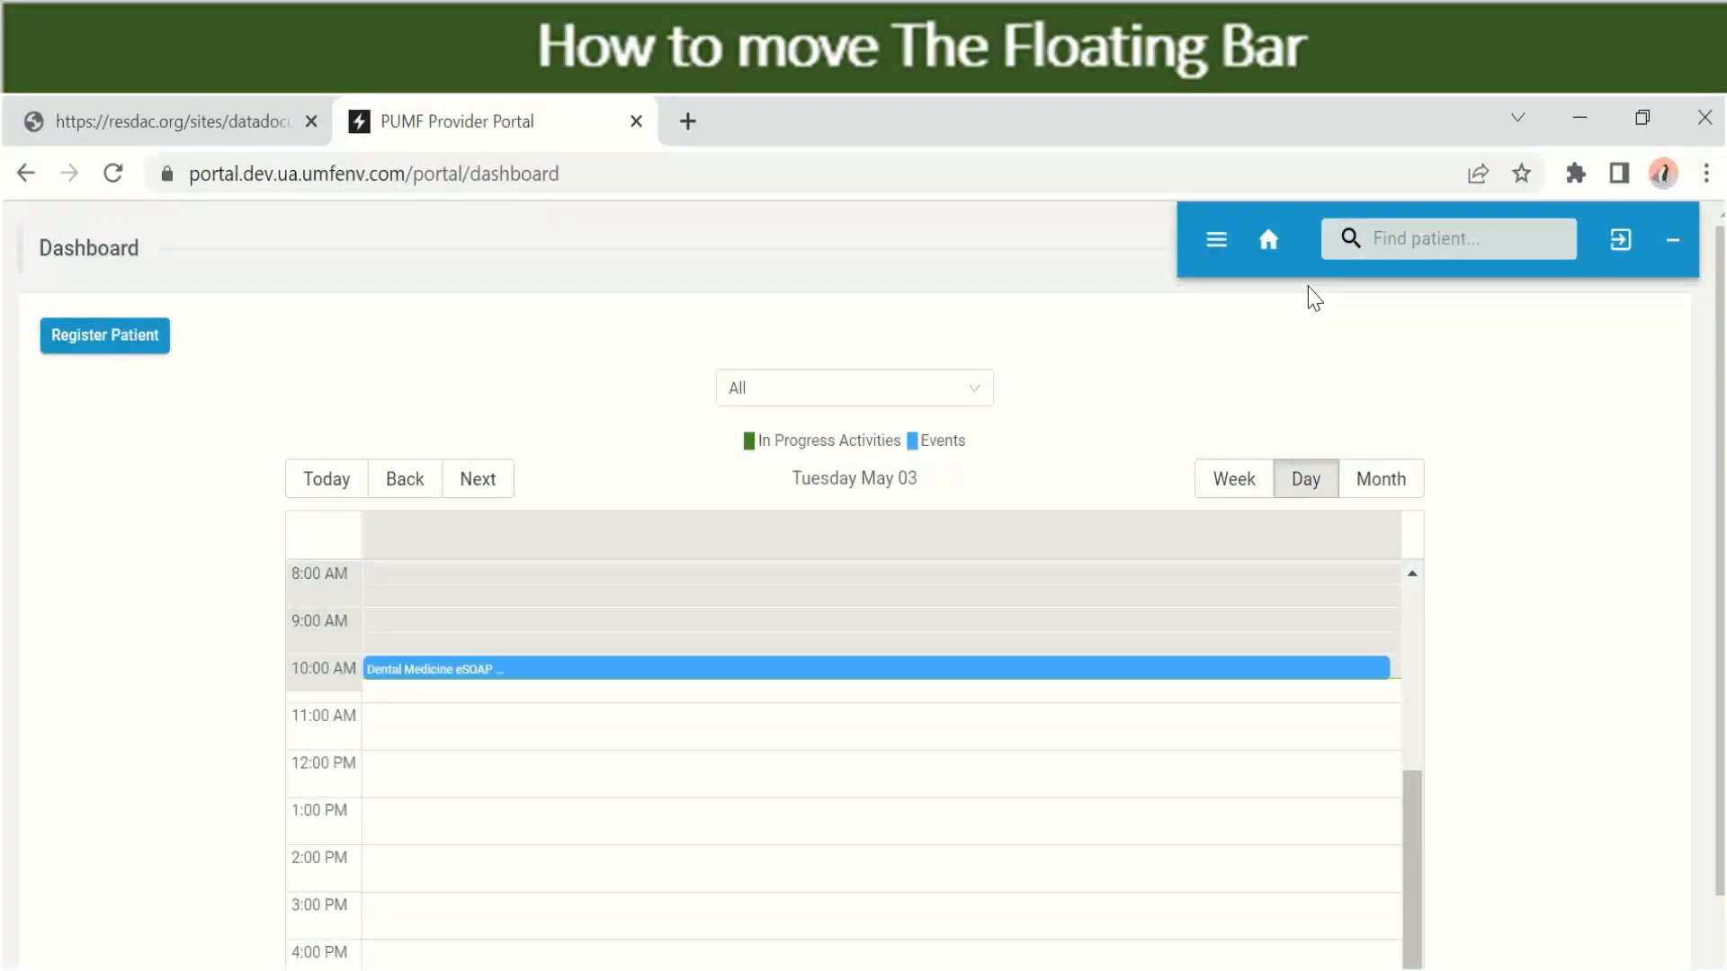
- Drag the floating bar down to the dashboard's left, then right over the calendar
left_click_drag(1305, 223, 367, 329)
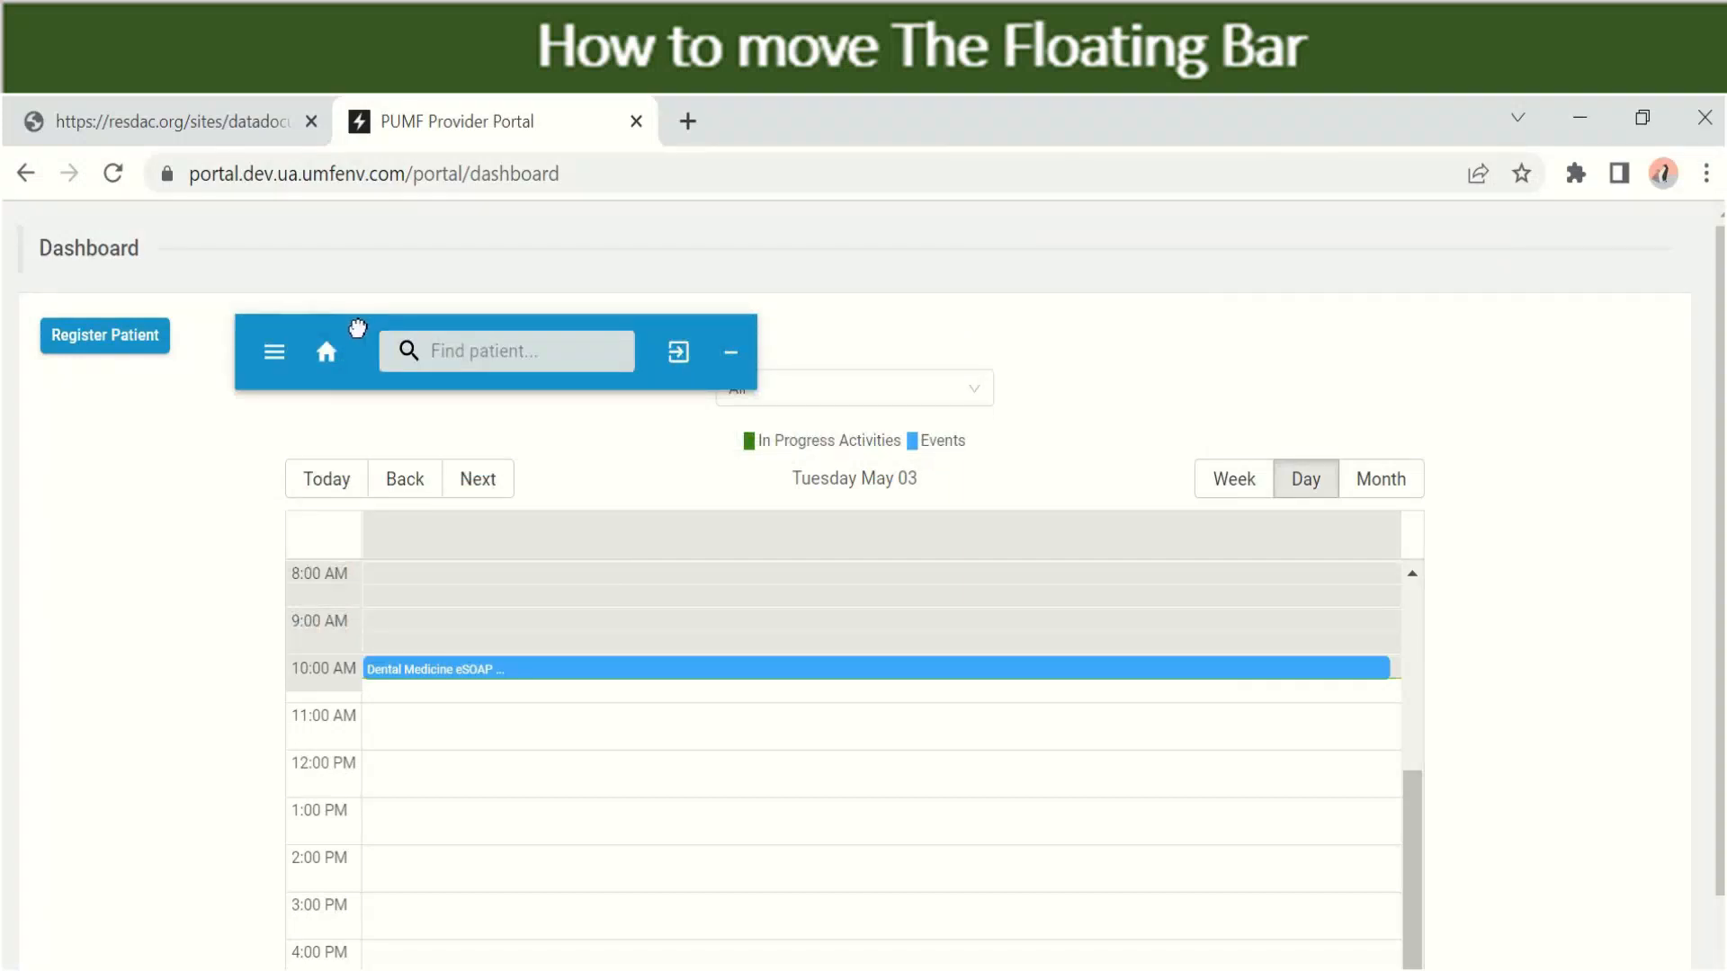
left_click_drag(358, 328, 1178, 589)
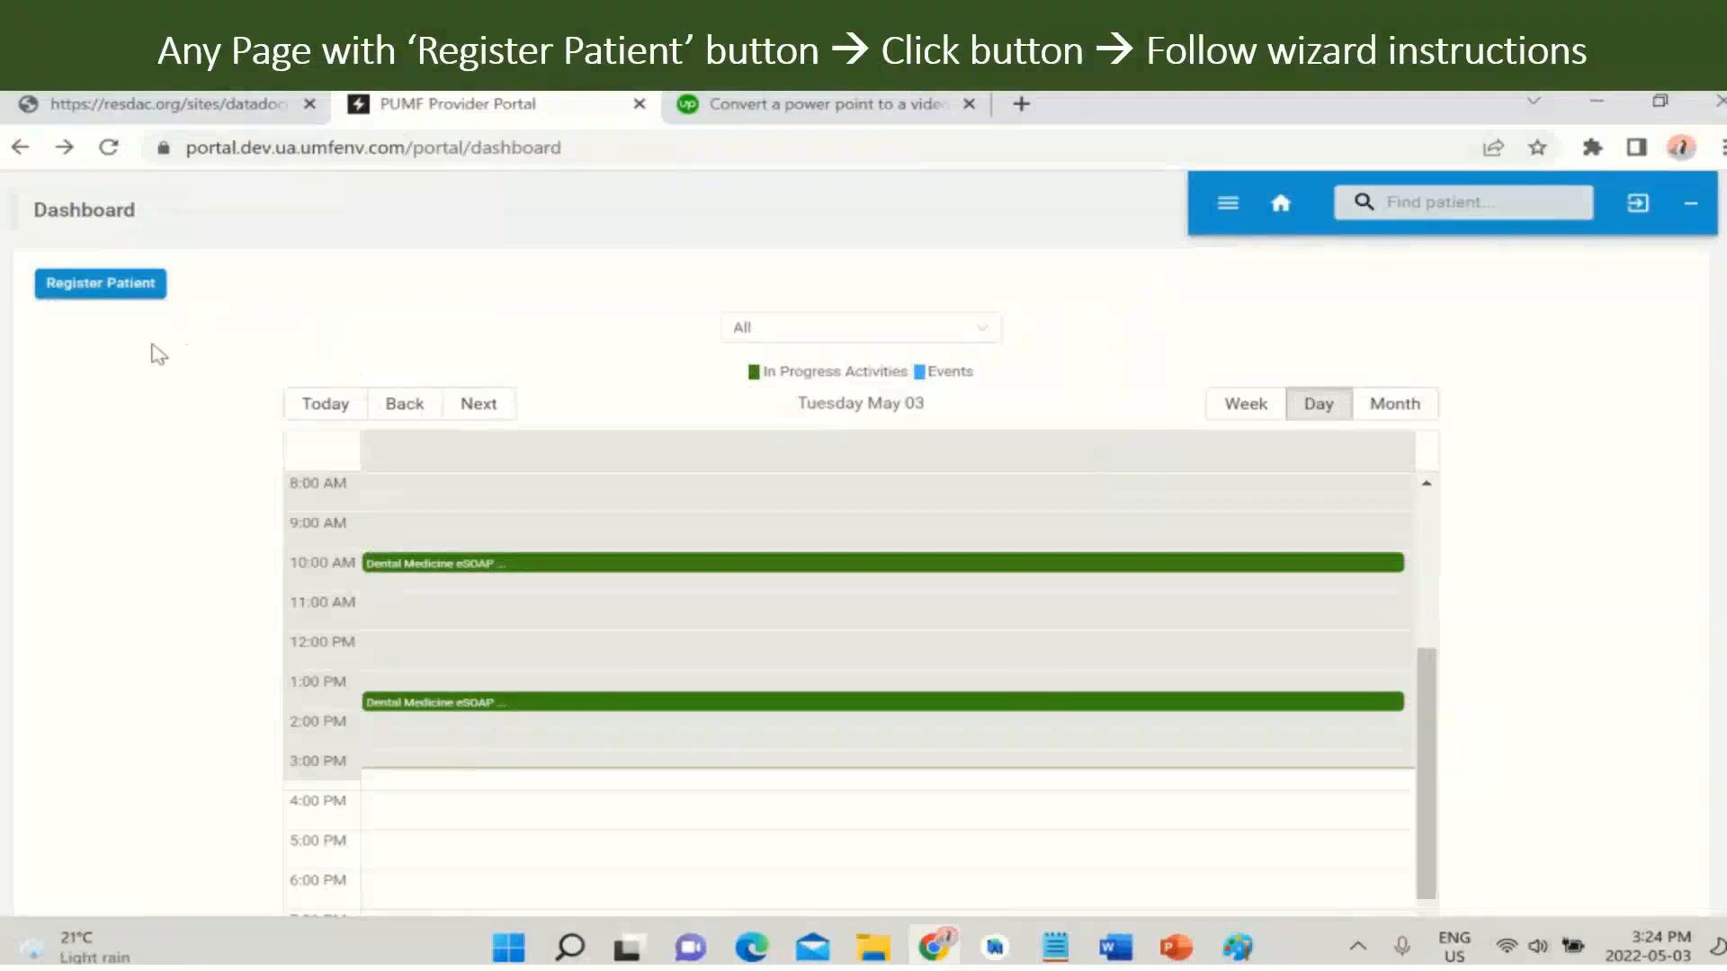
- Begin a new patient registration with gender Male and try saving to reveal missing required fields
left_click(103, 286)
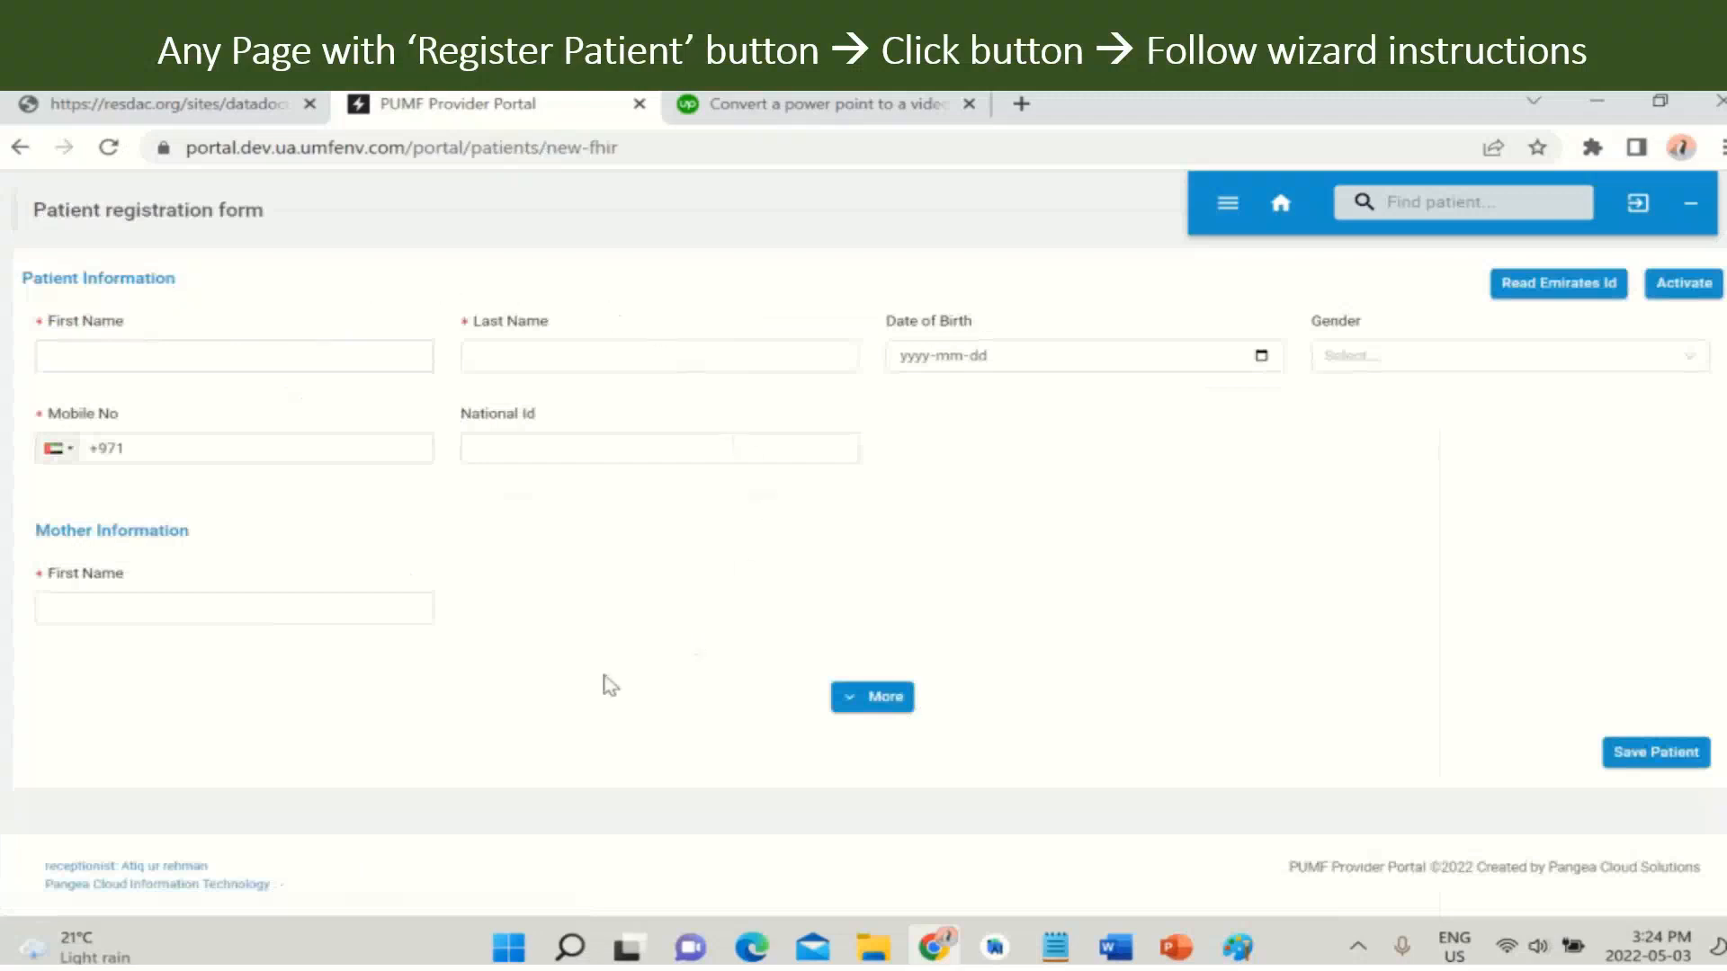
left_click(47, 353)
left_click(1383, 360)
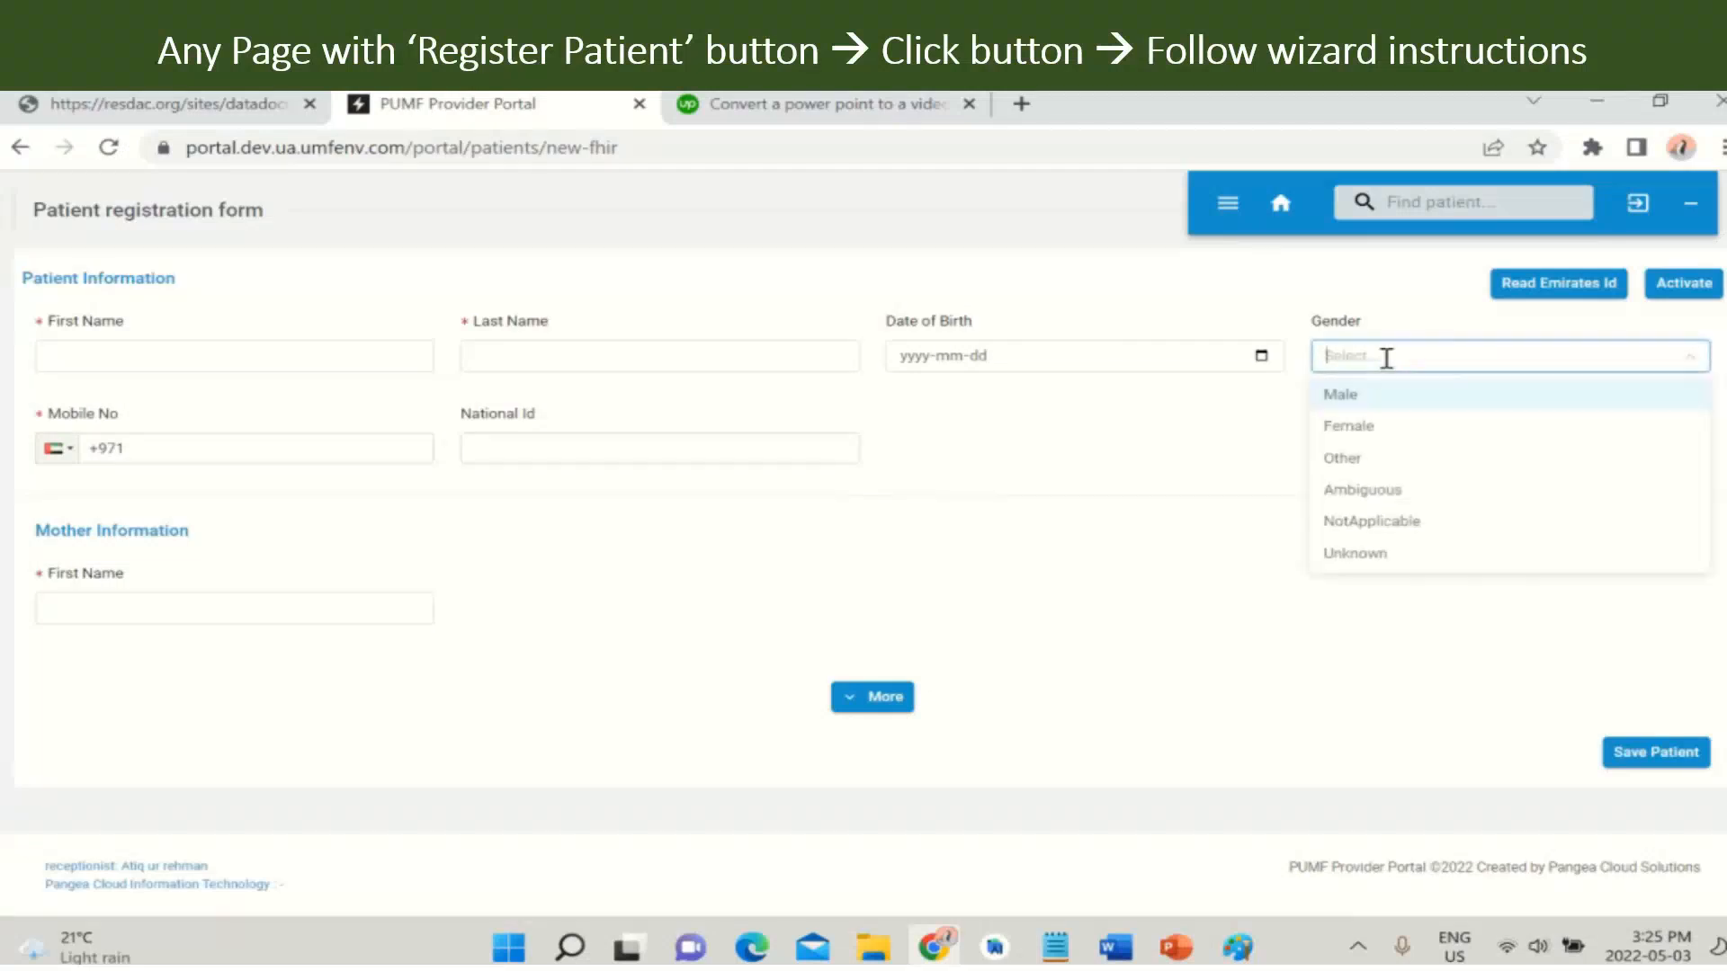
left_click(1626, 757)
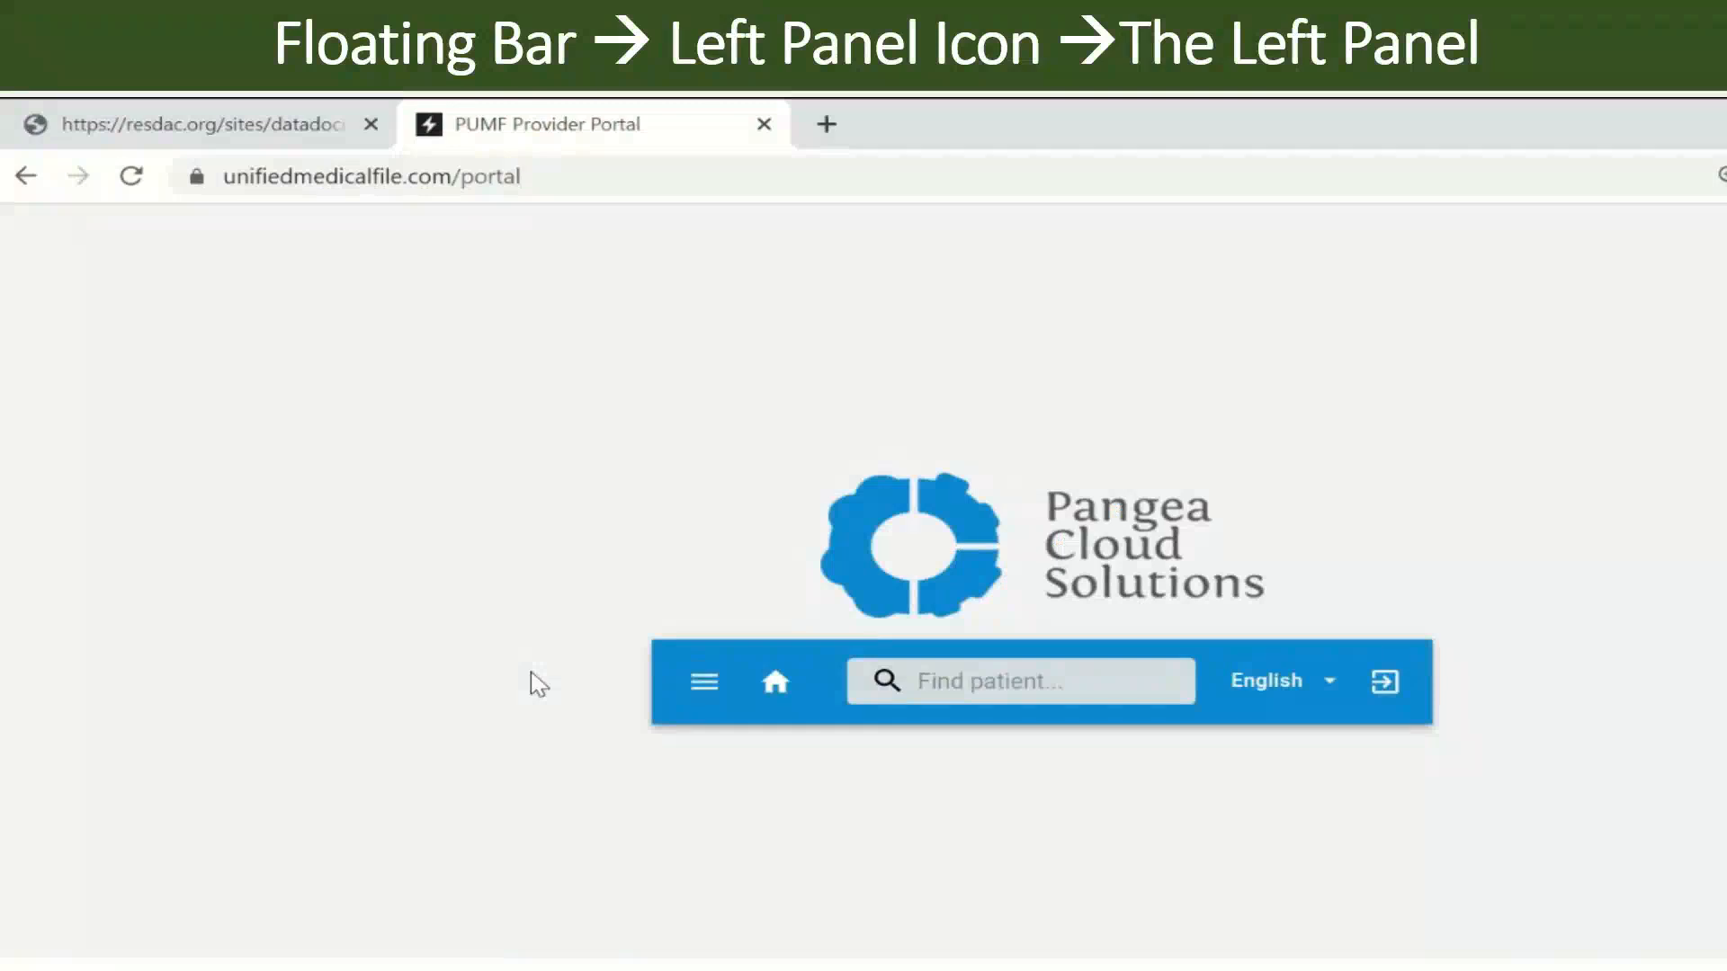
left_click(707, 687)
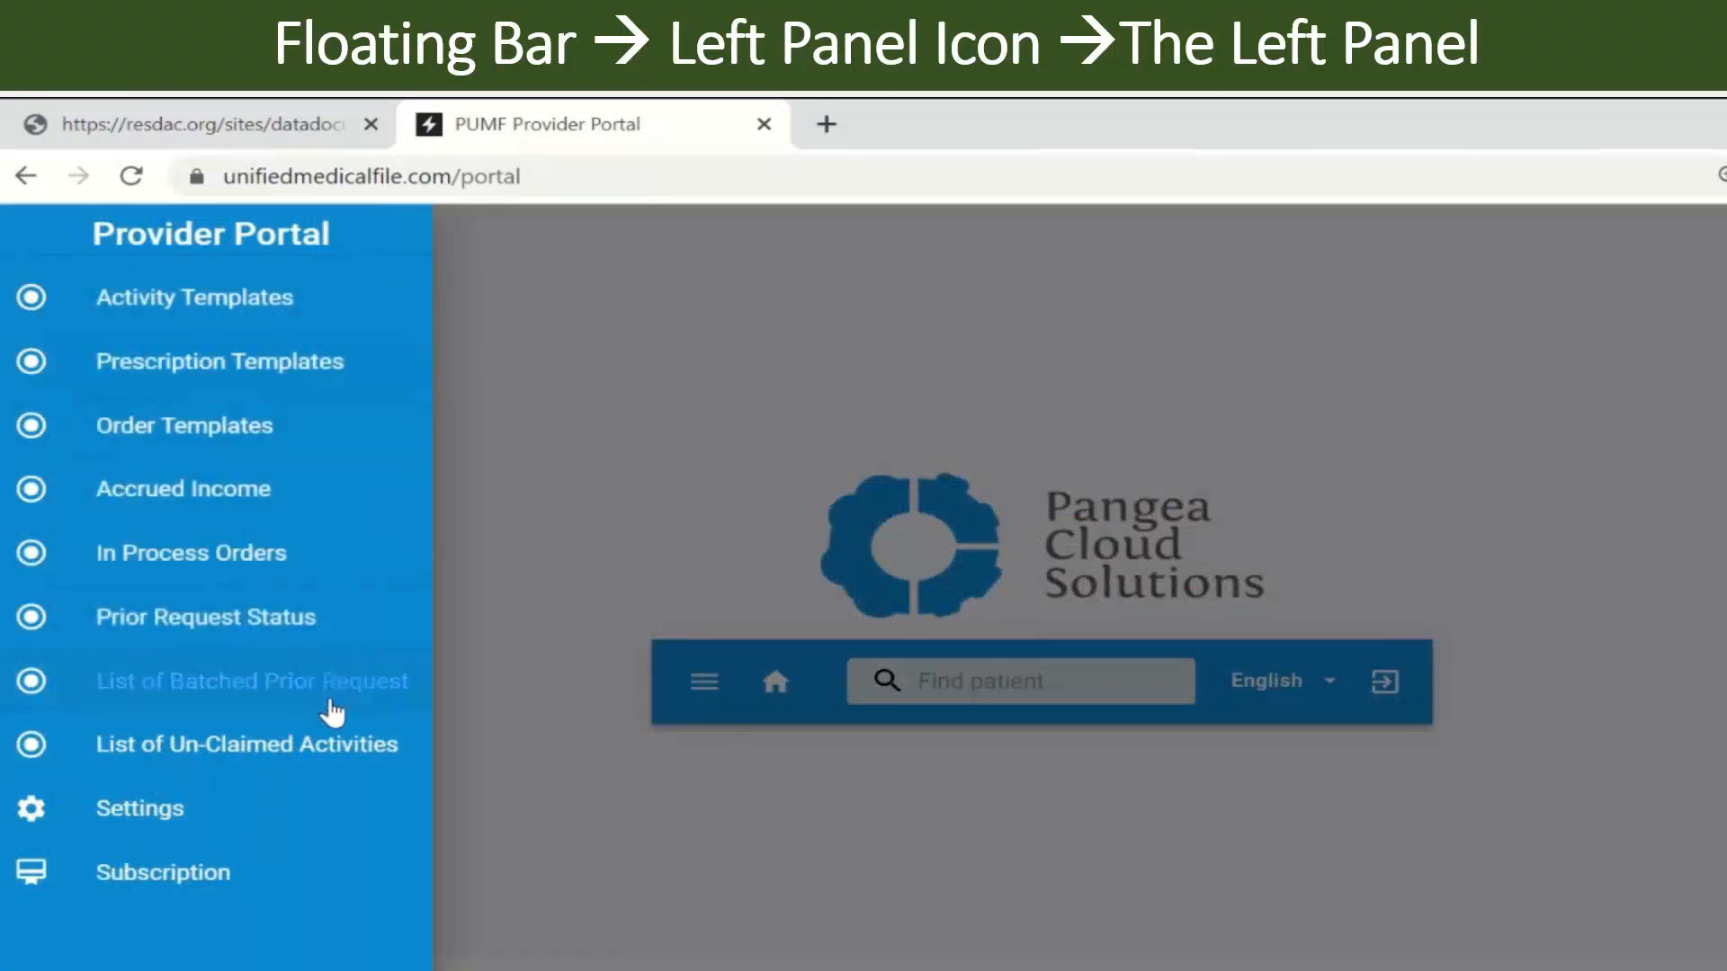
left_click(545, 583)
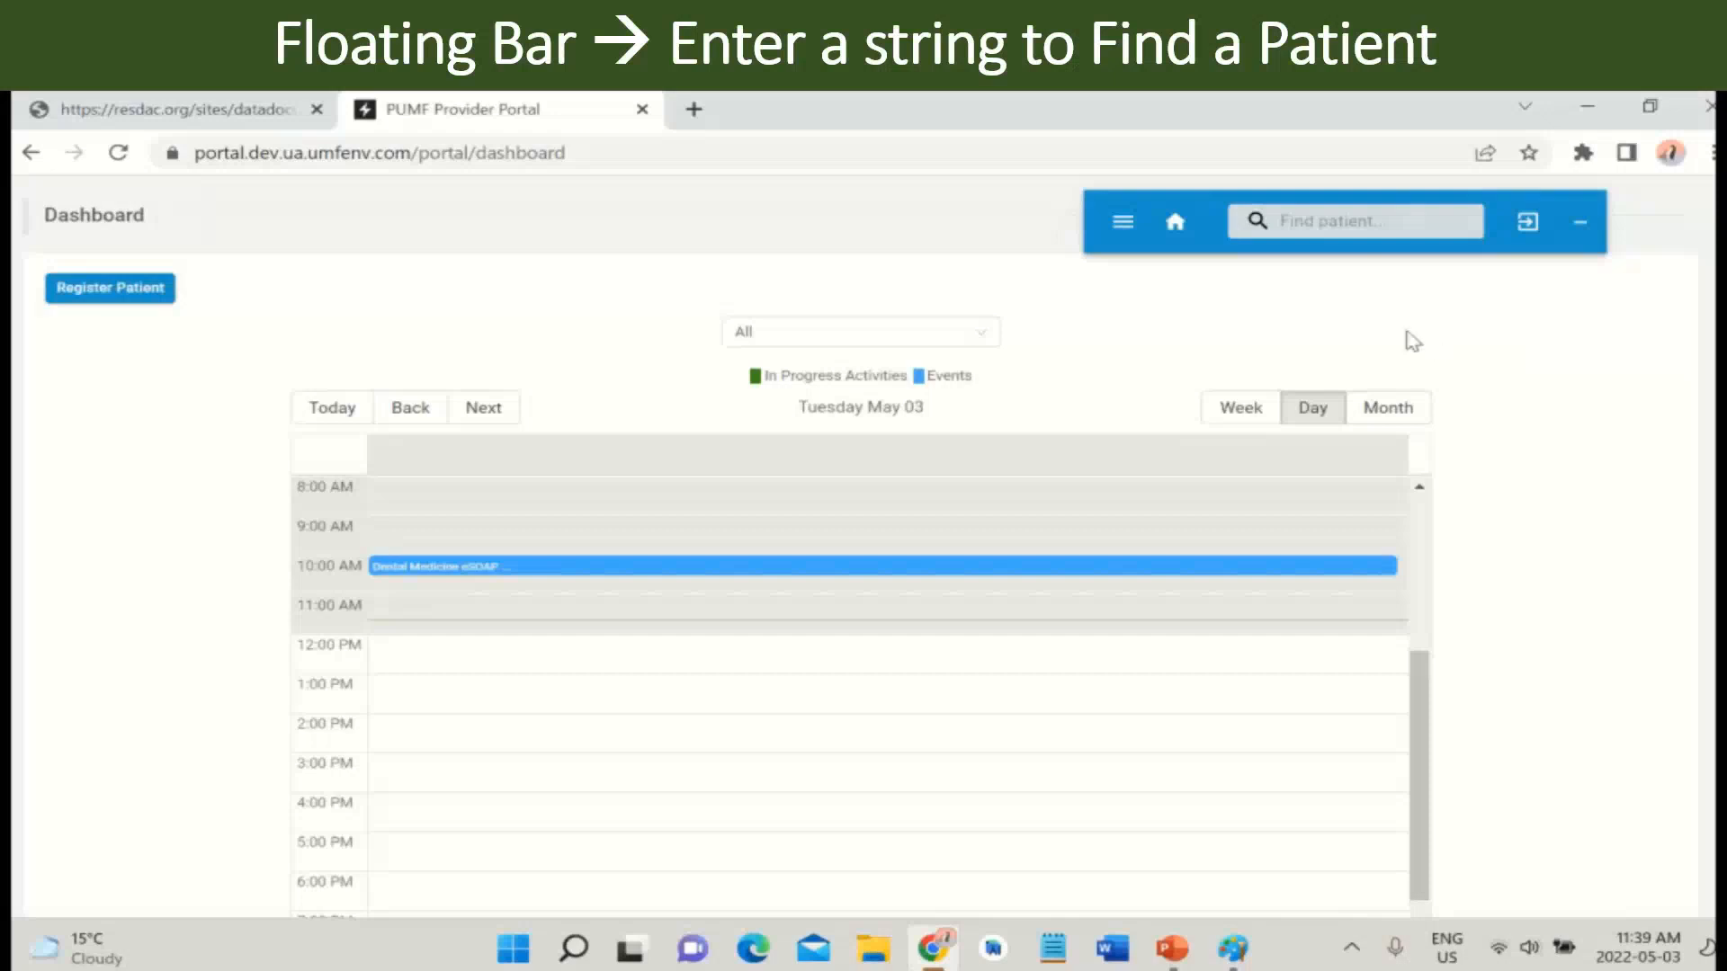
- Search patients by a first name and open the Actions menu on the first of three matches
left_click(1354, 224)
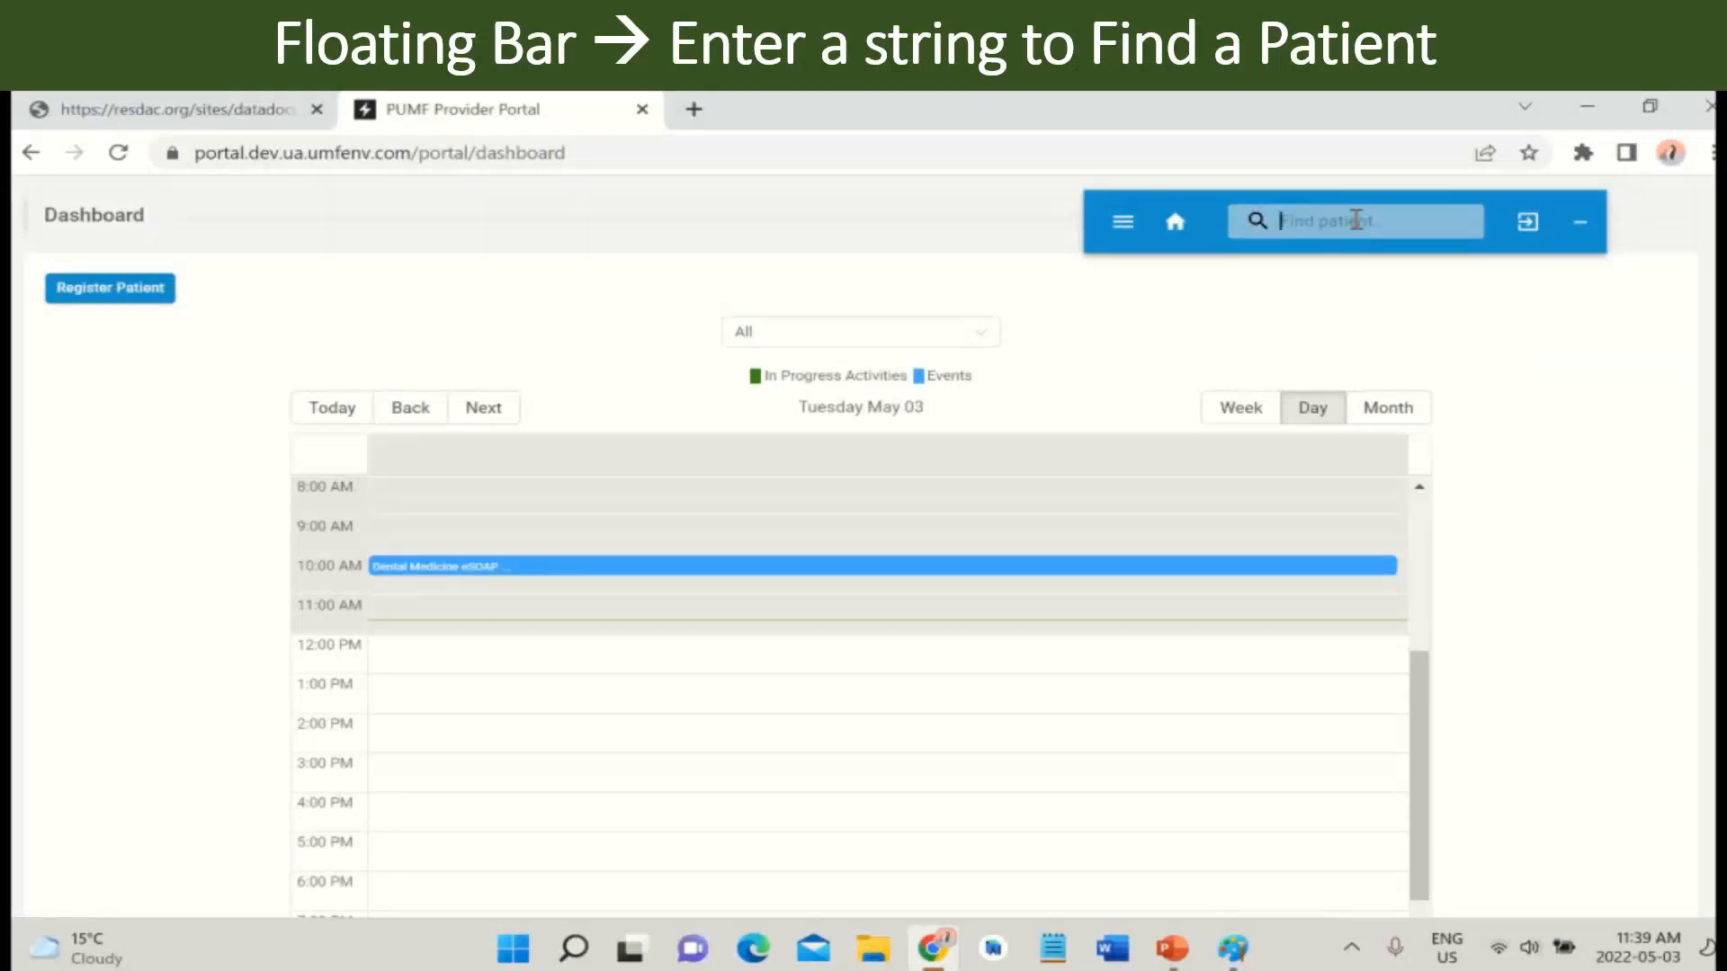
type("john")
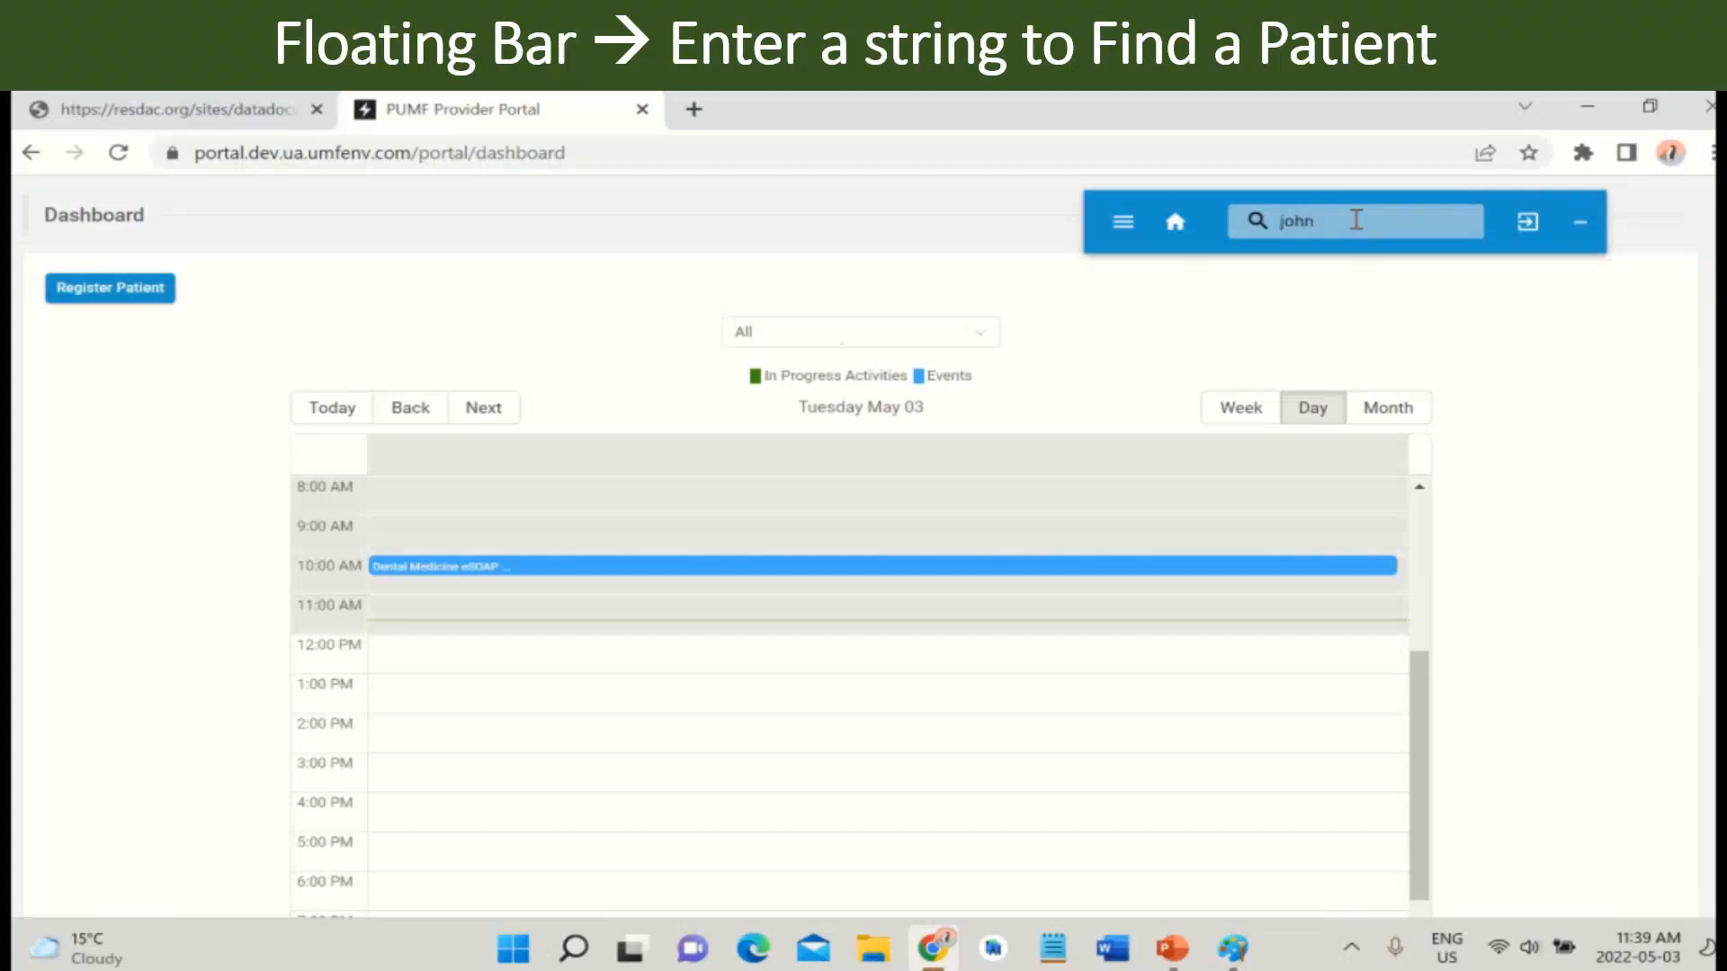
key("Return")
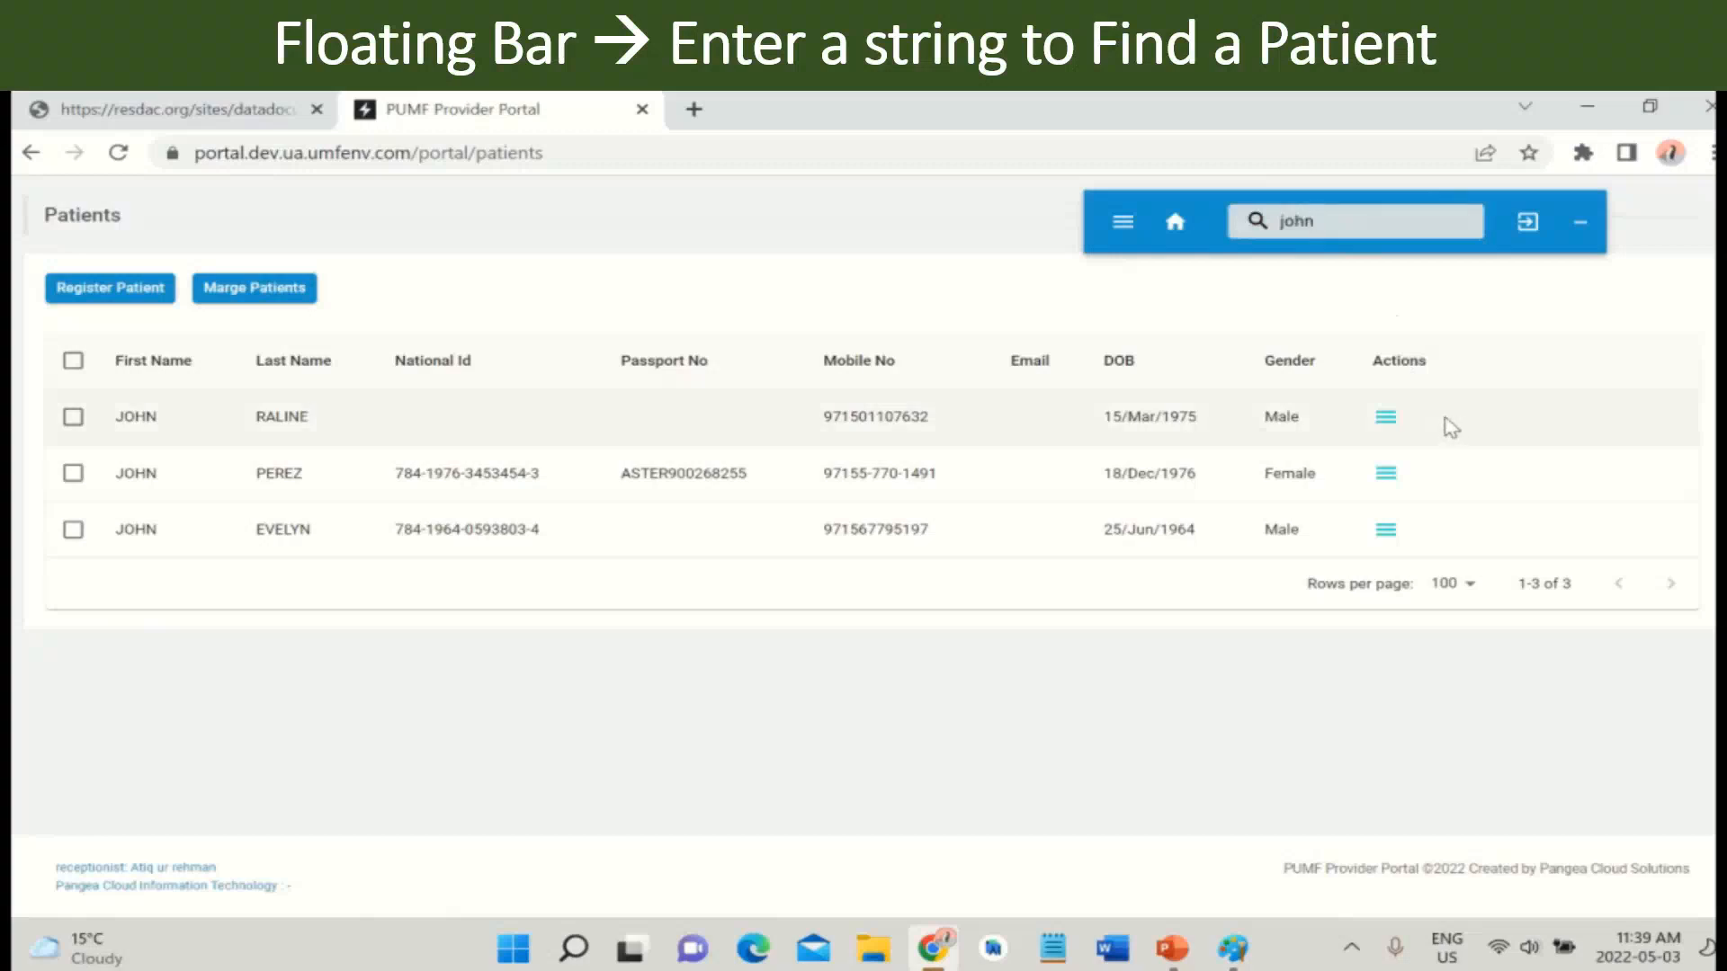
left_click(1396, 420)
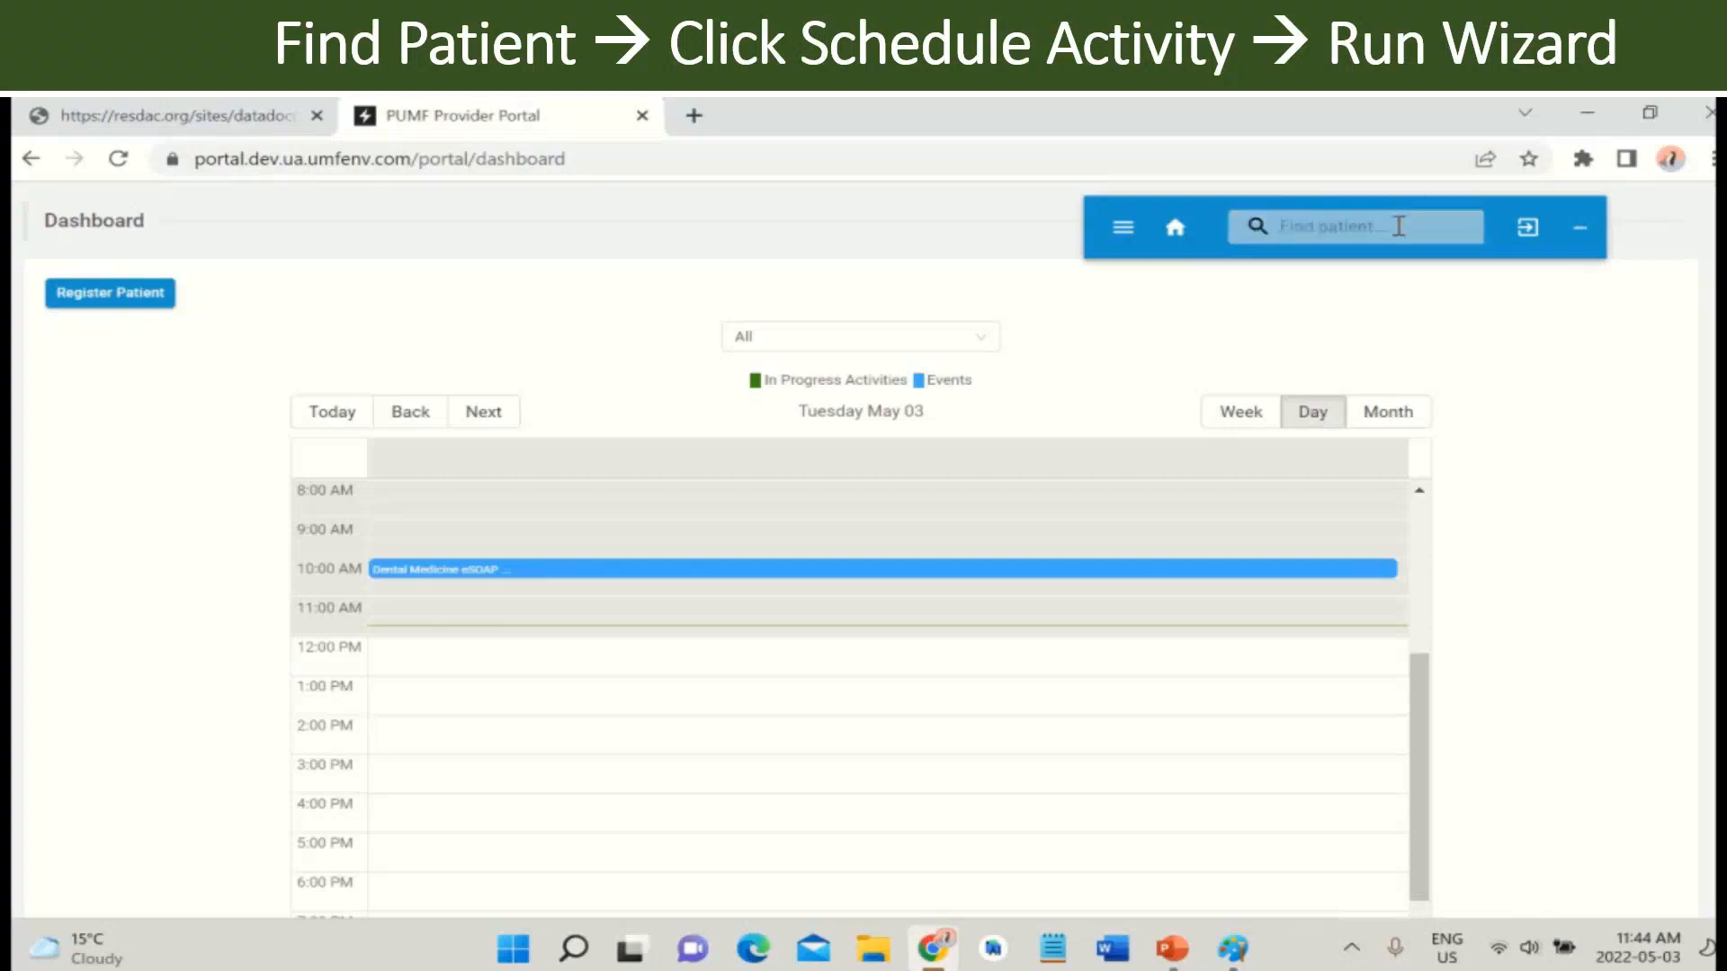
- Search for the specific patient by full name and start scheduling an activity for them
key("Return")
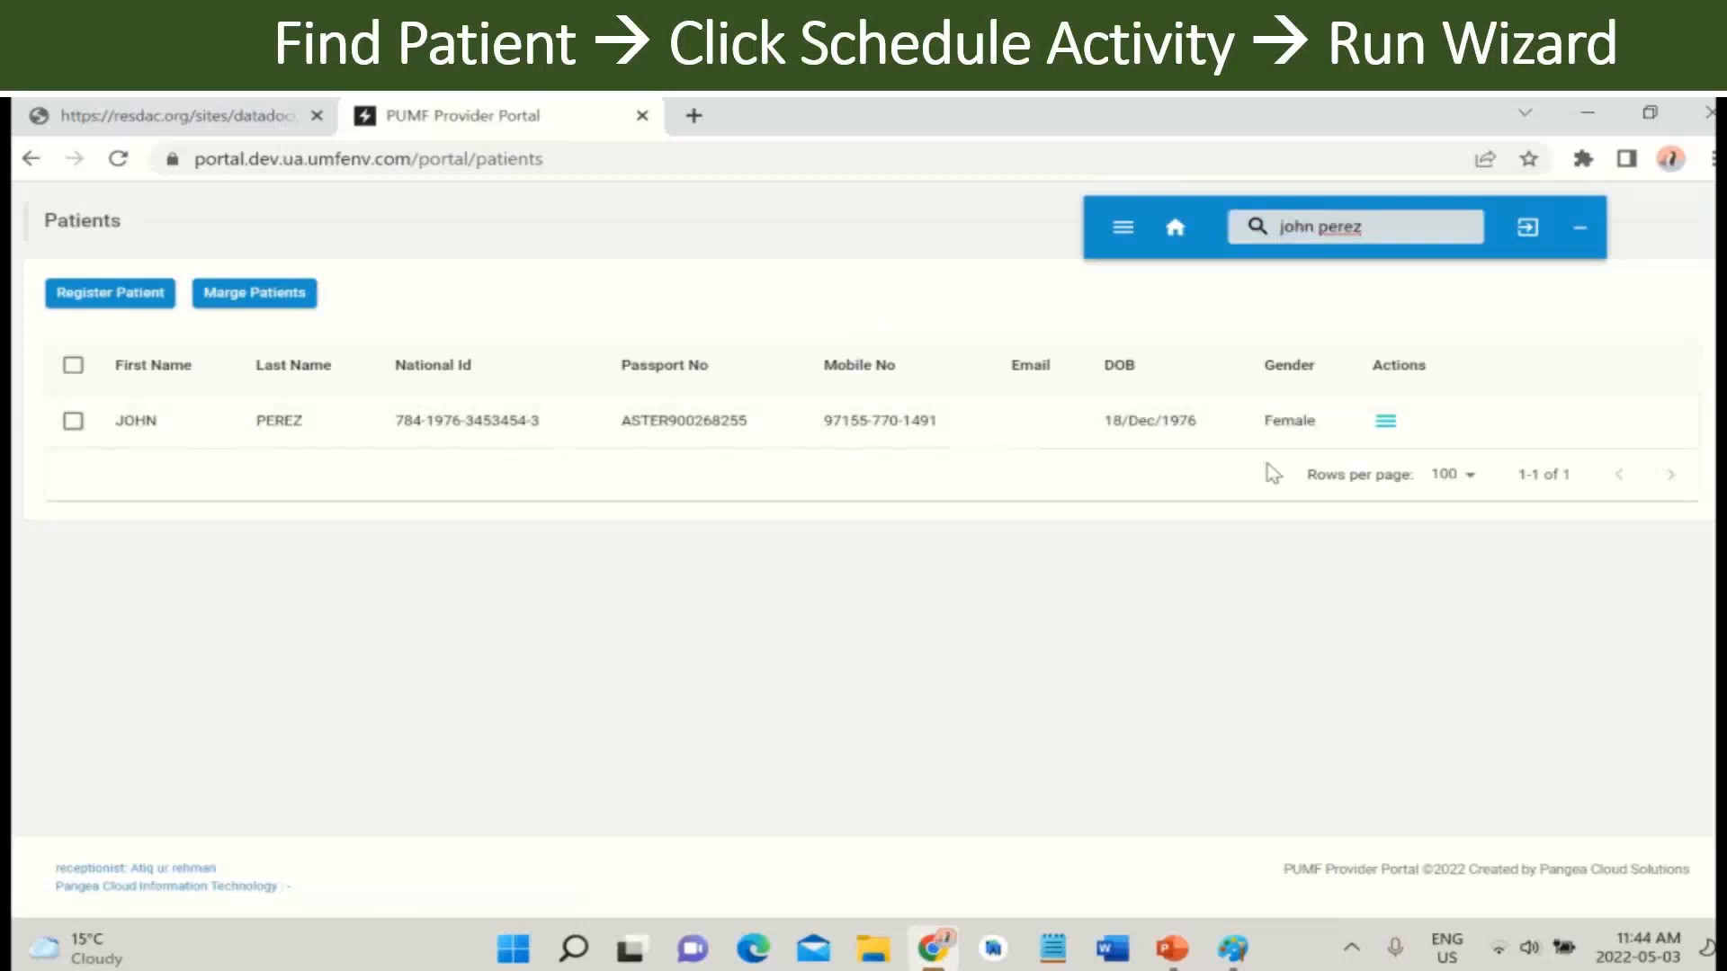
left_click(1387, 424)
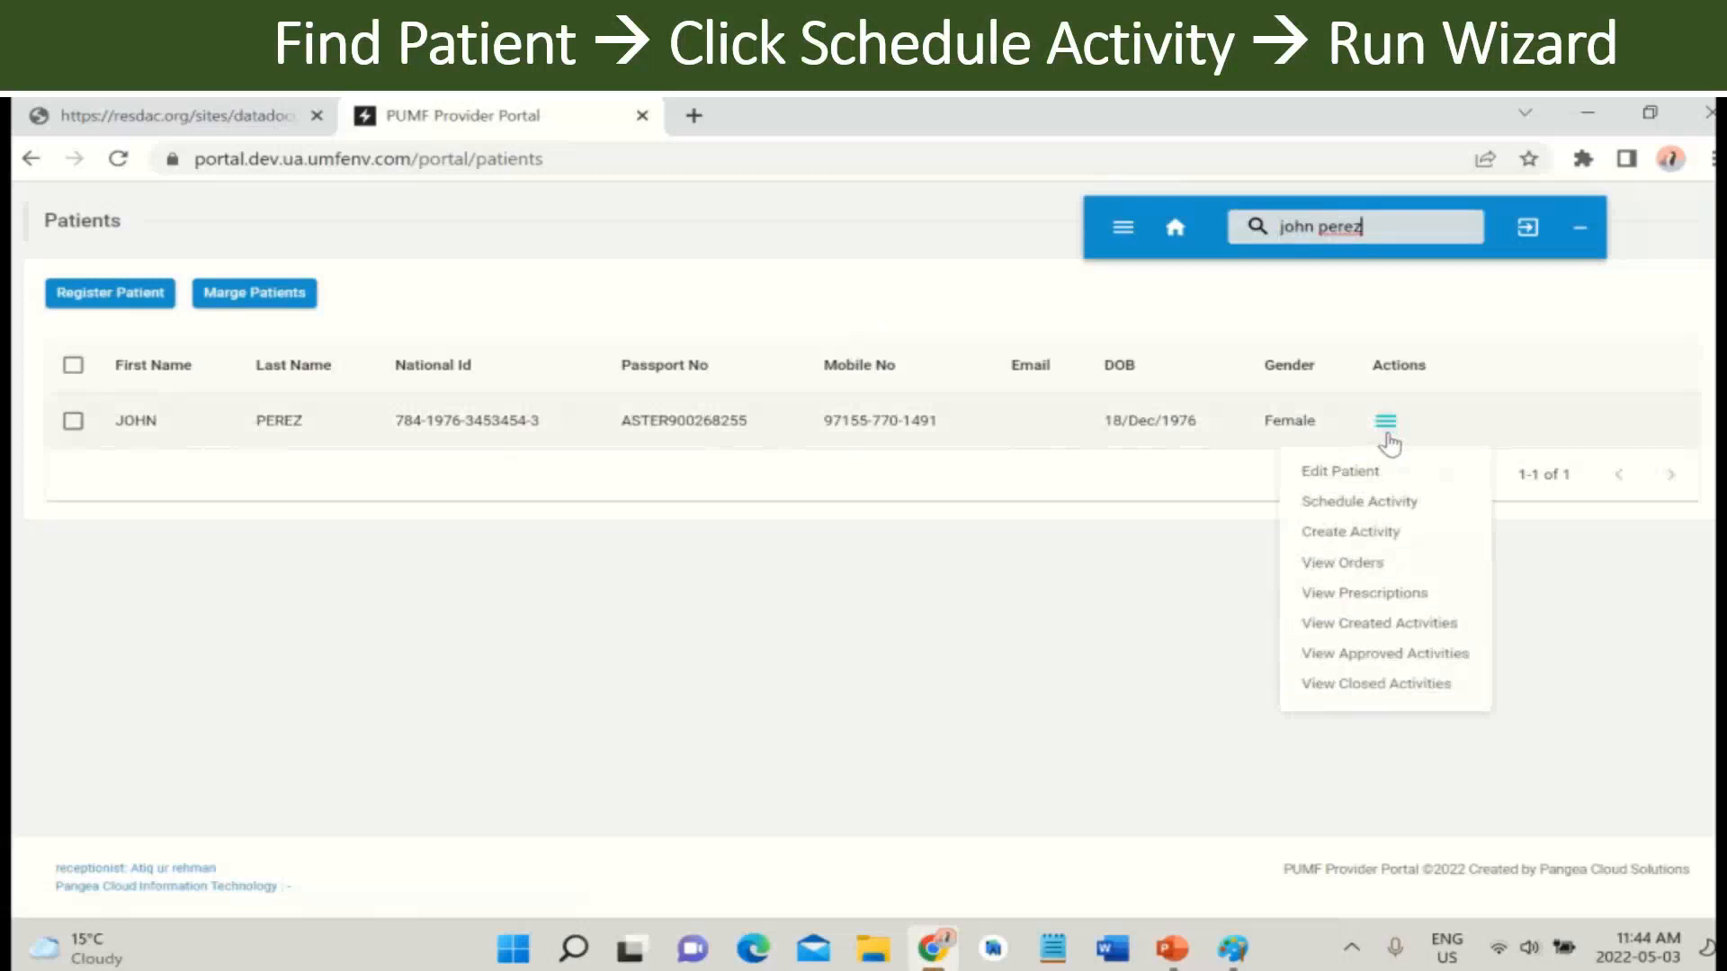
left_click(1393, 511)
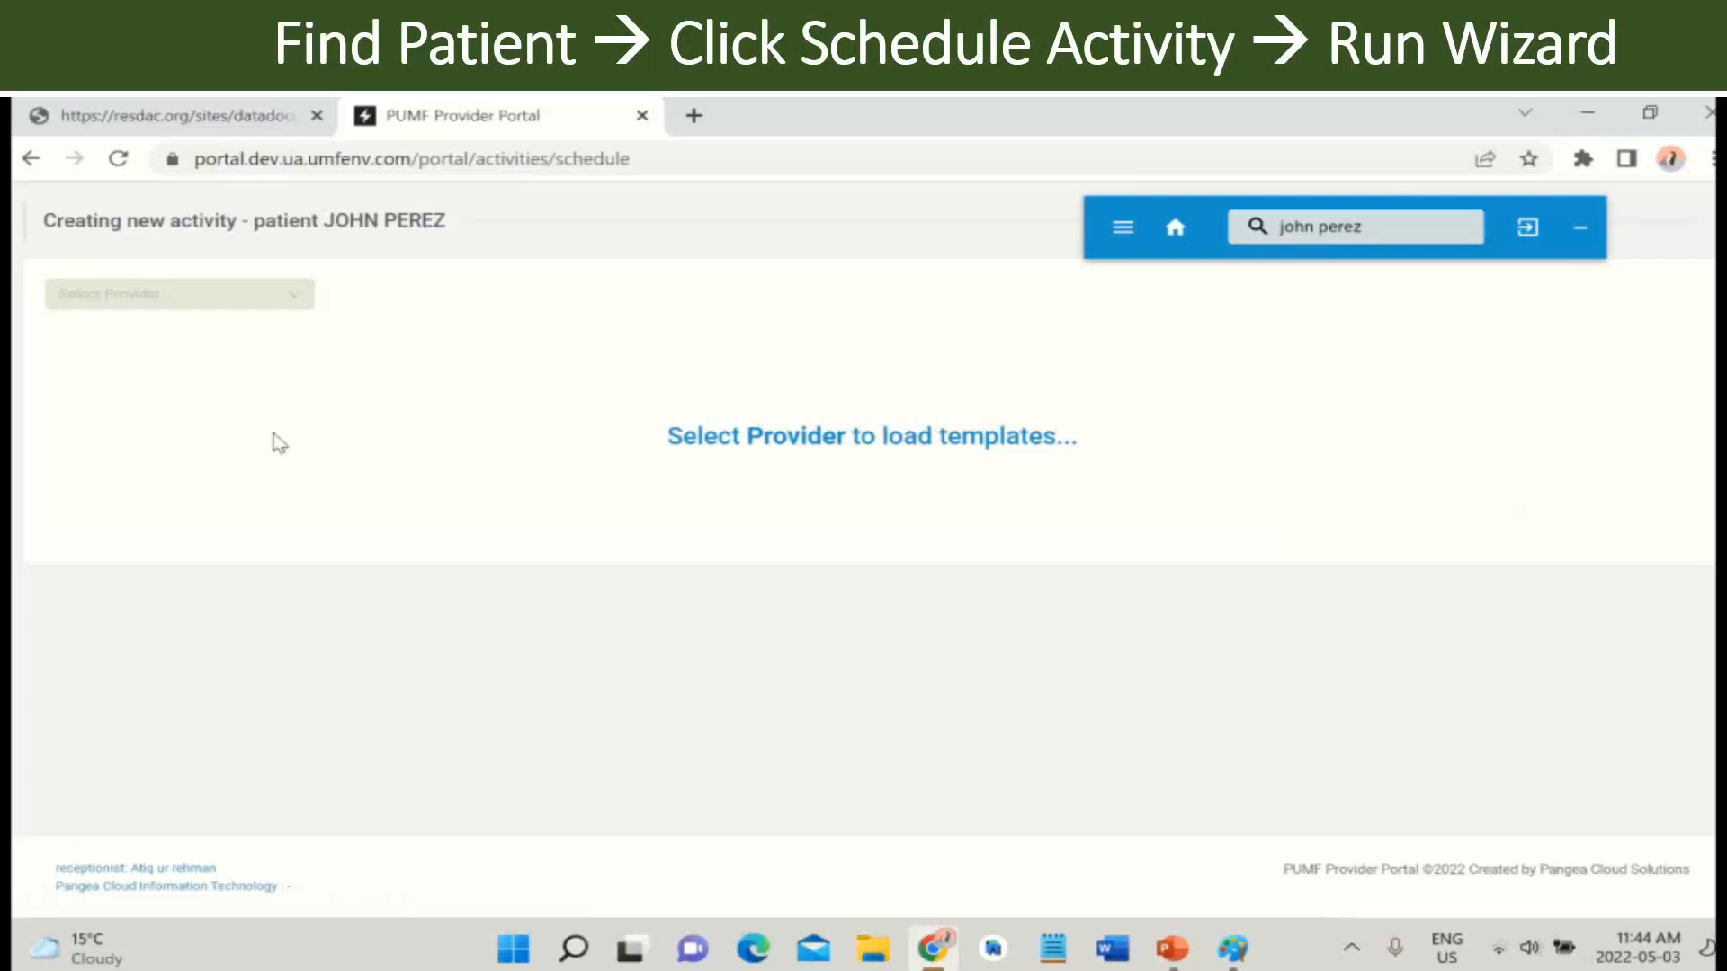
- Choose the provider, the General Surgery - Physician work group and the Dental Medicine eSOAP Office Visit template
left_click(290, 307)
left_click(233, 366)
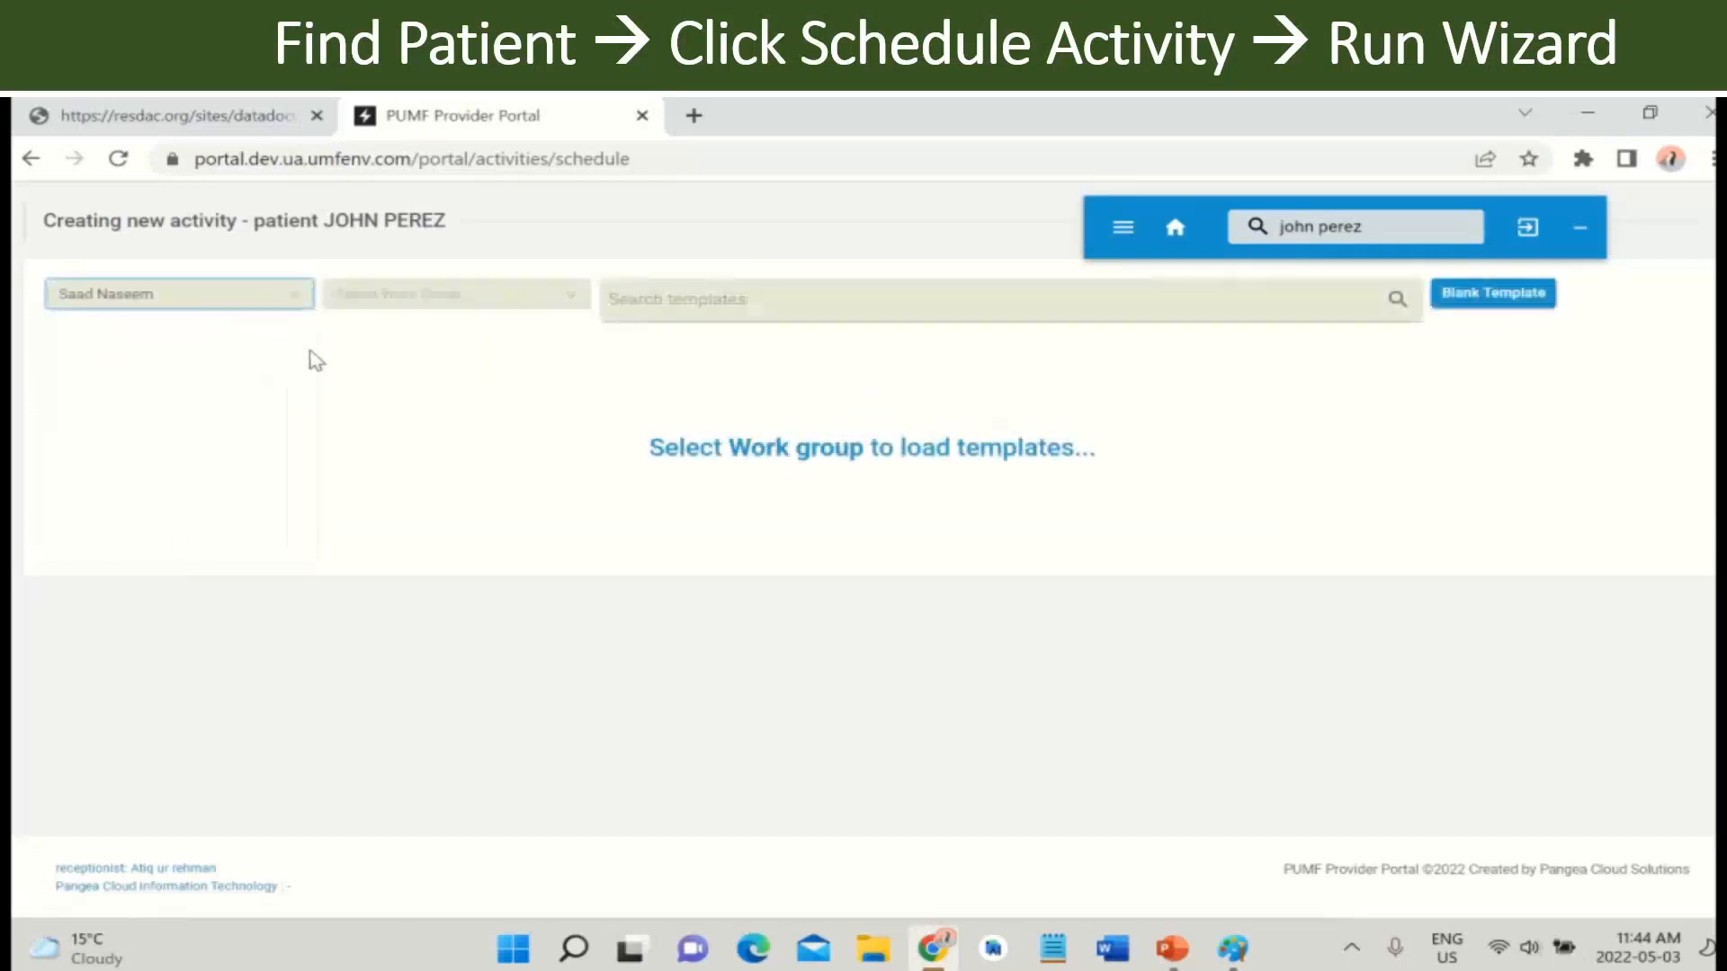
left_click(561, 298)
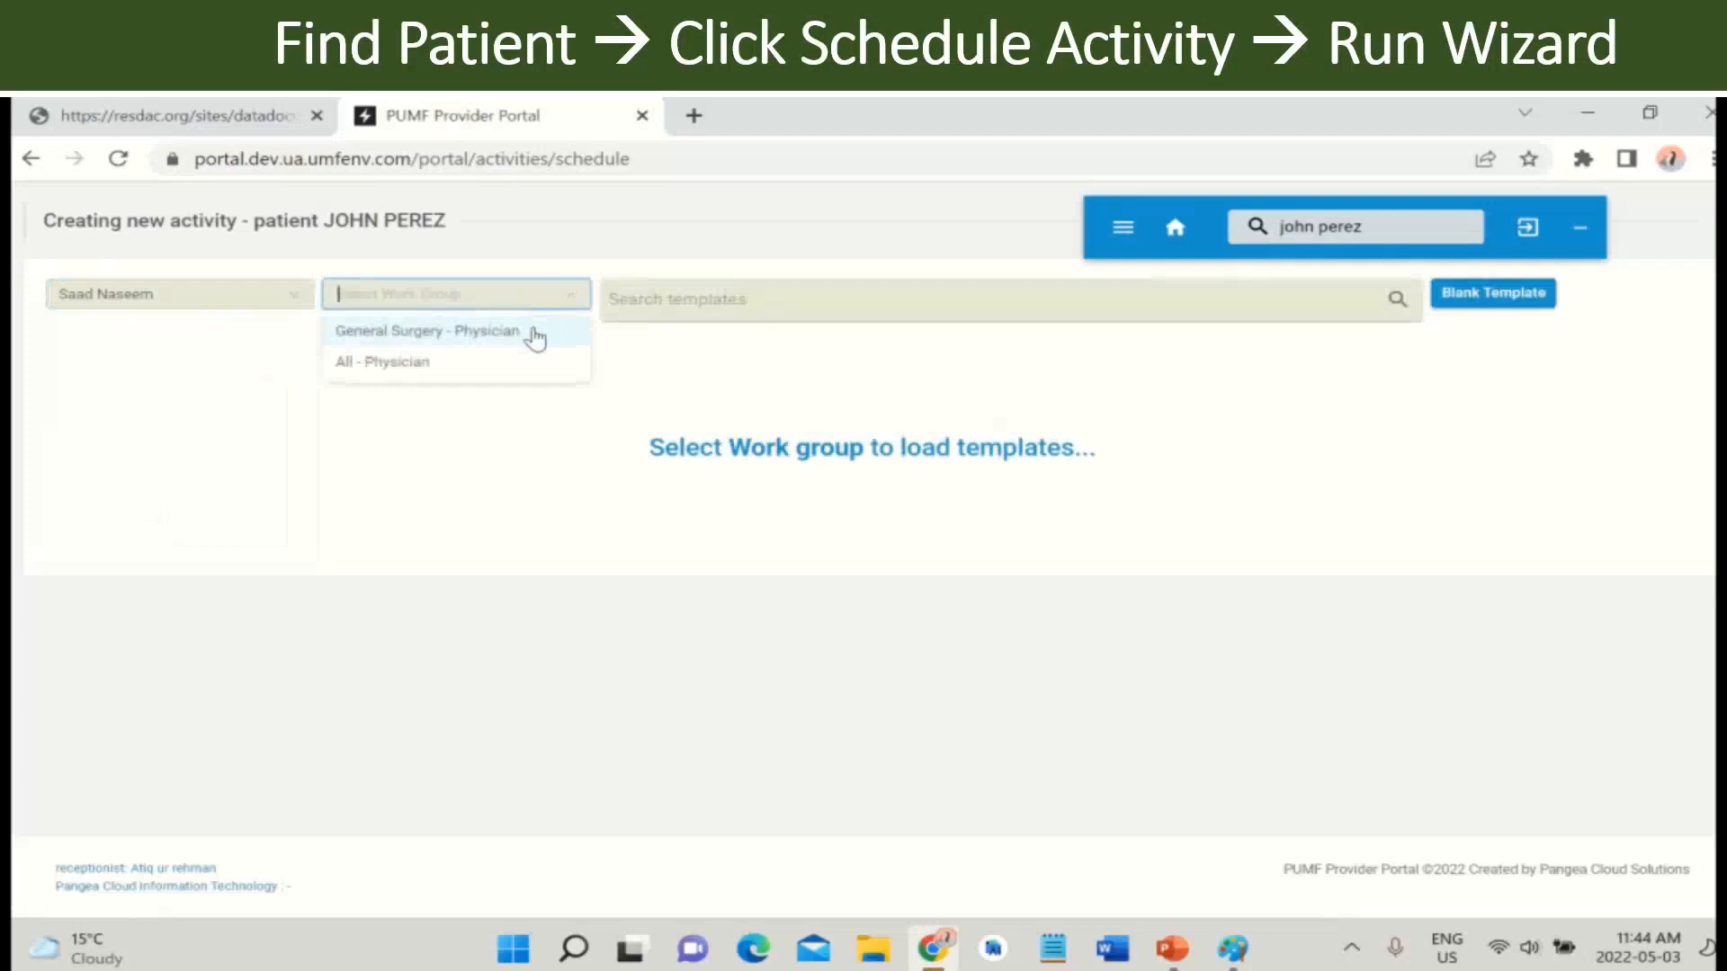
left_click(534, 332)
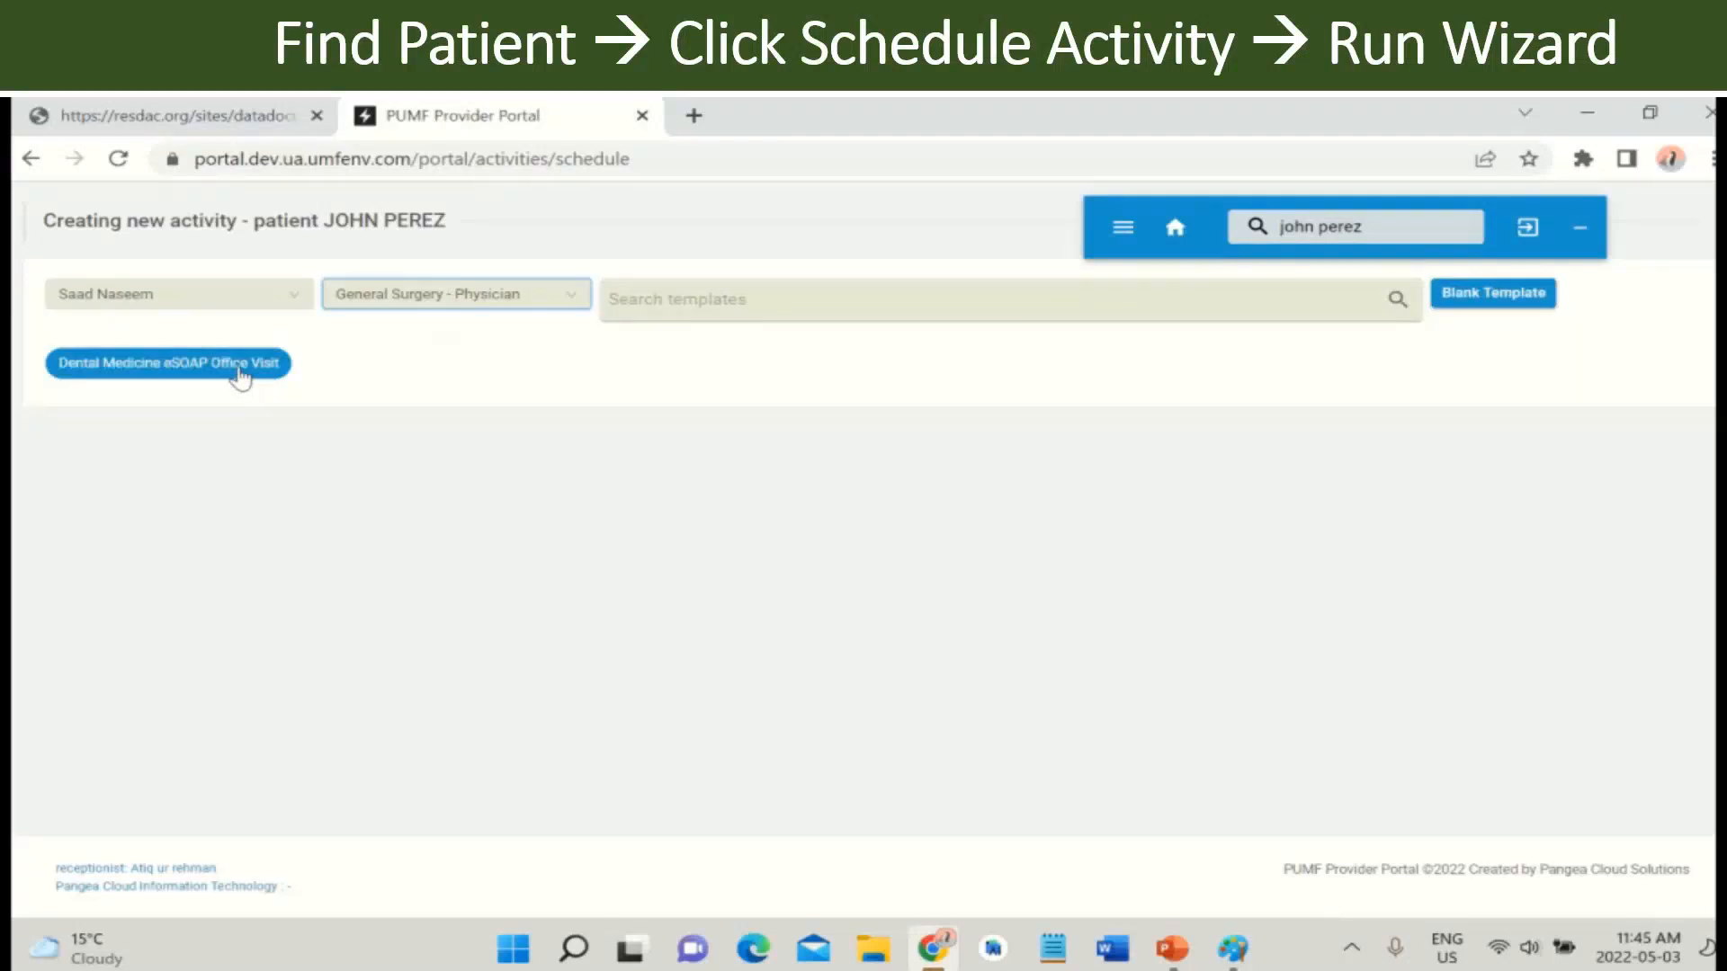
left_click(240, 371)
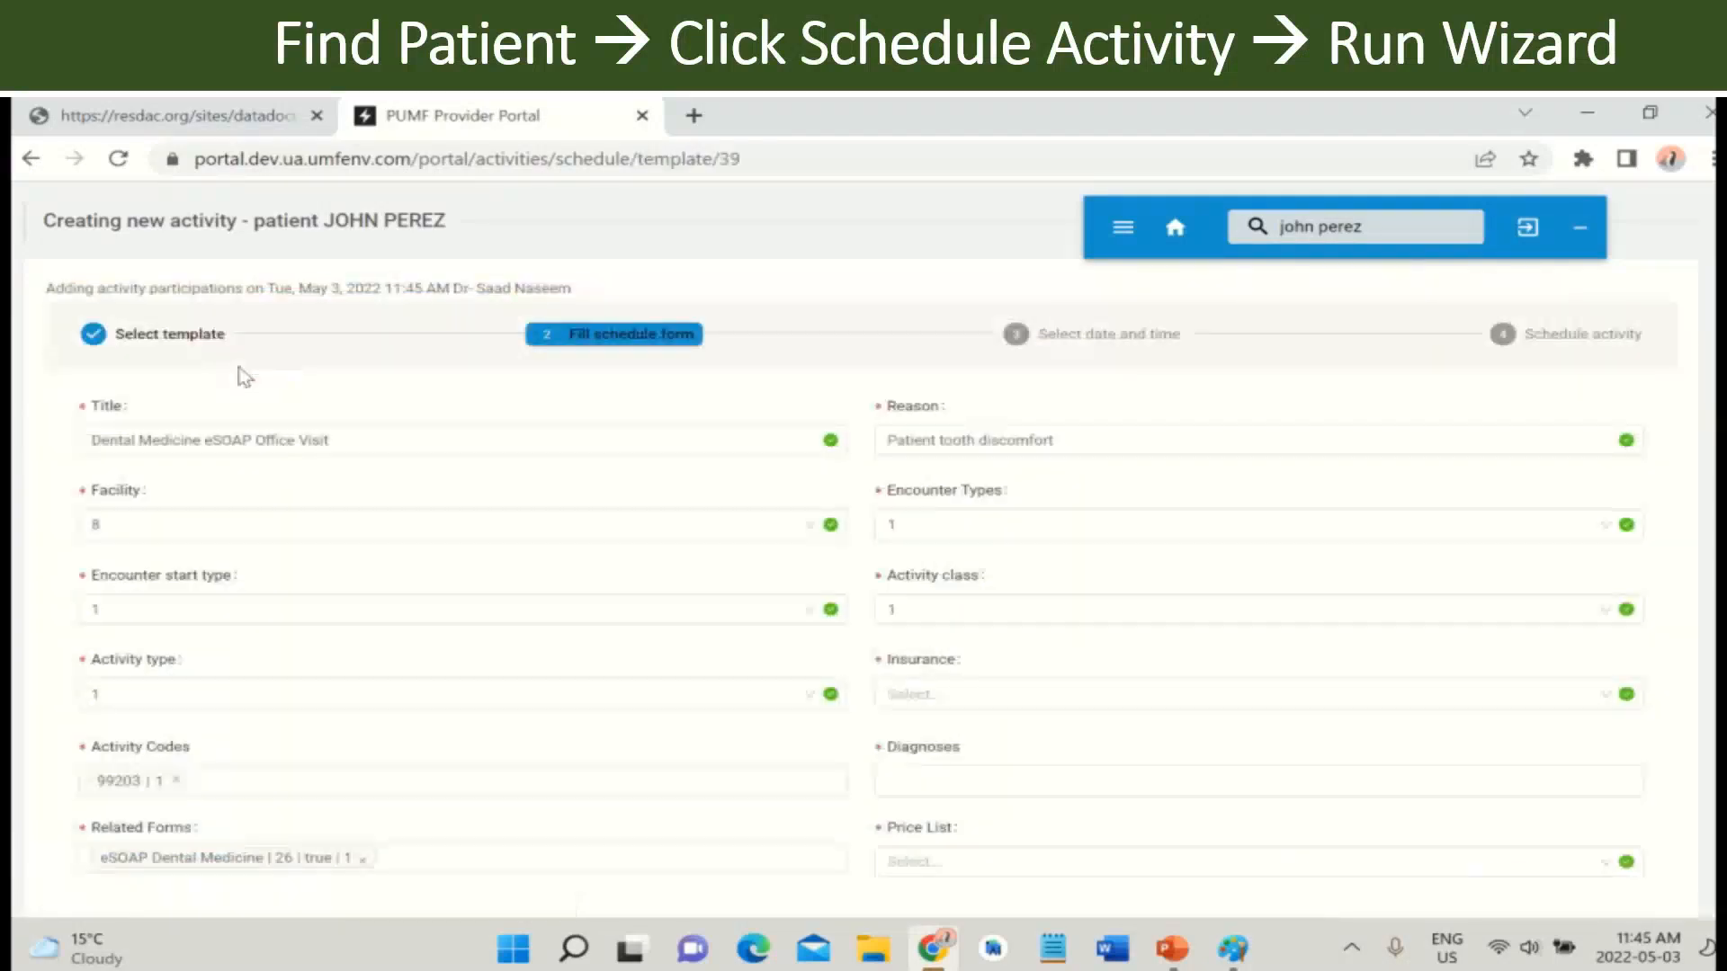
- Review the visit reason, set Price List to Vein Closure - 1200 AED and continue to date and time
scroll(756, 508, "down", 1)
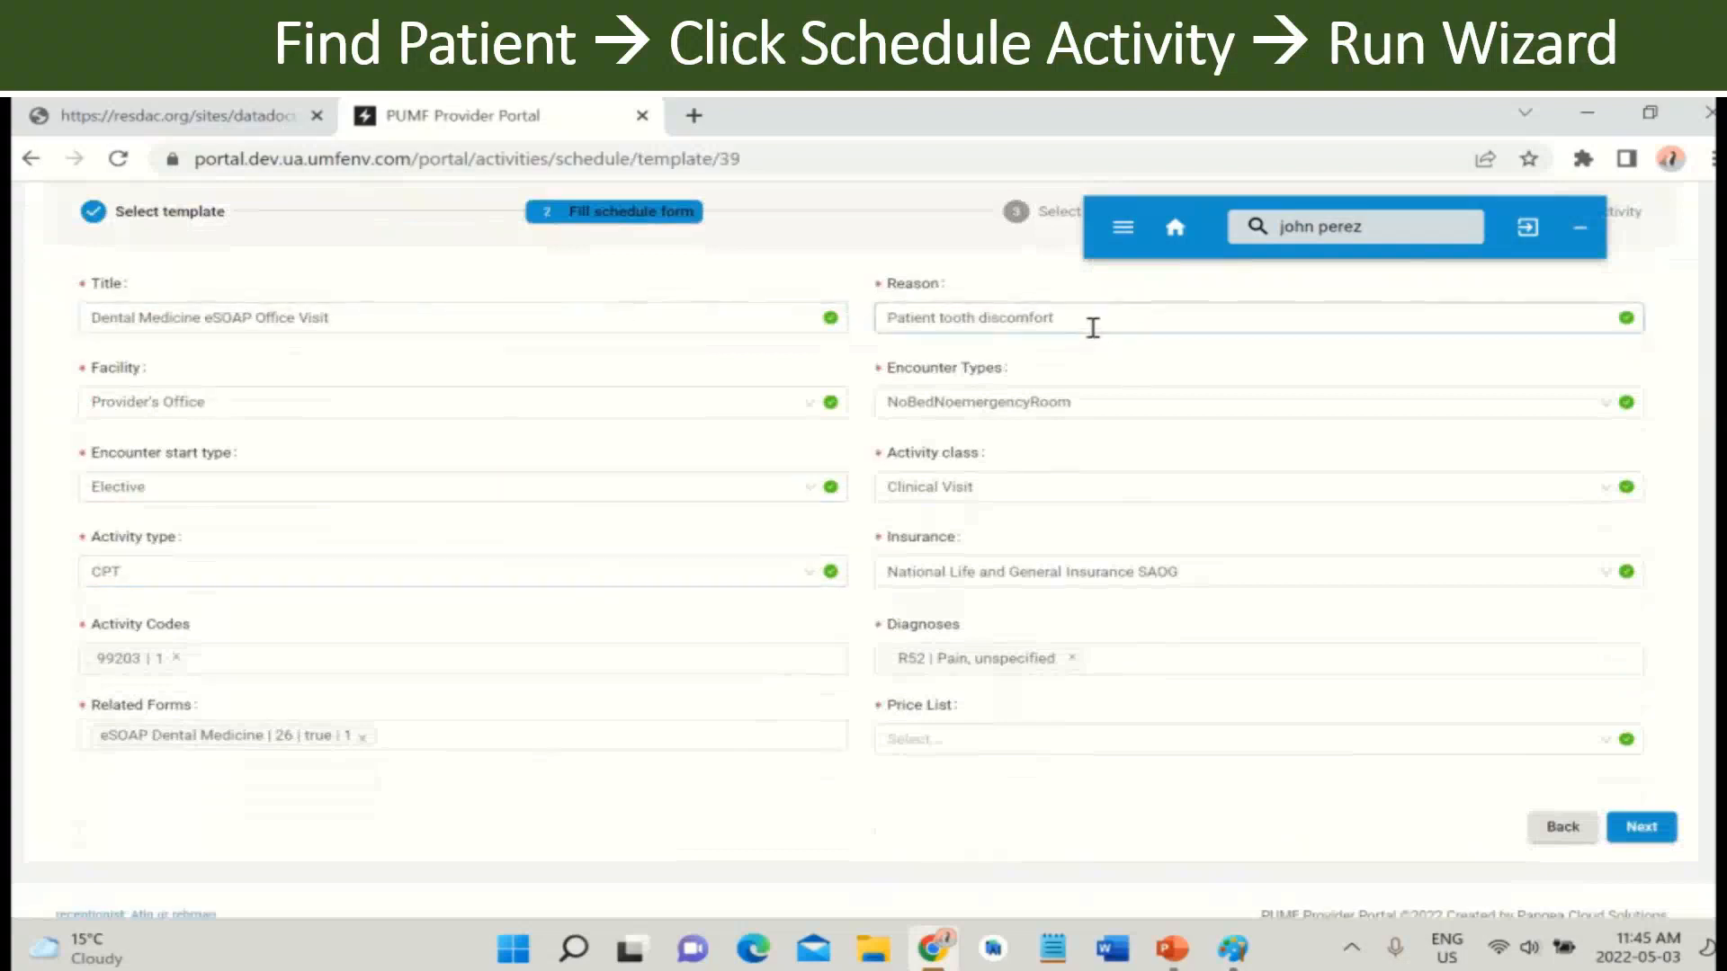
left_click(1140, 327)
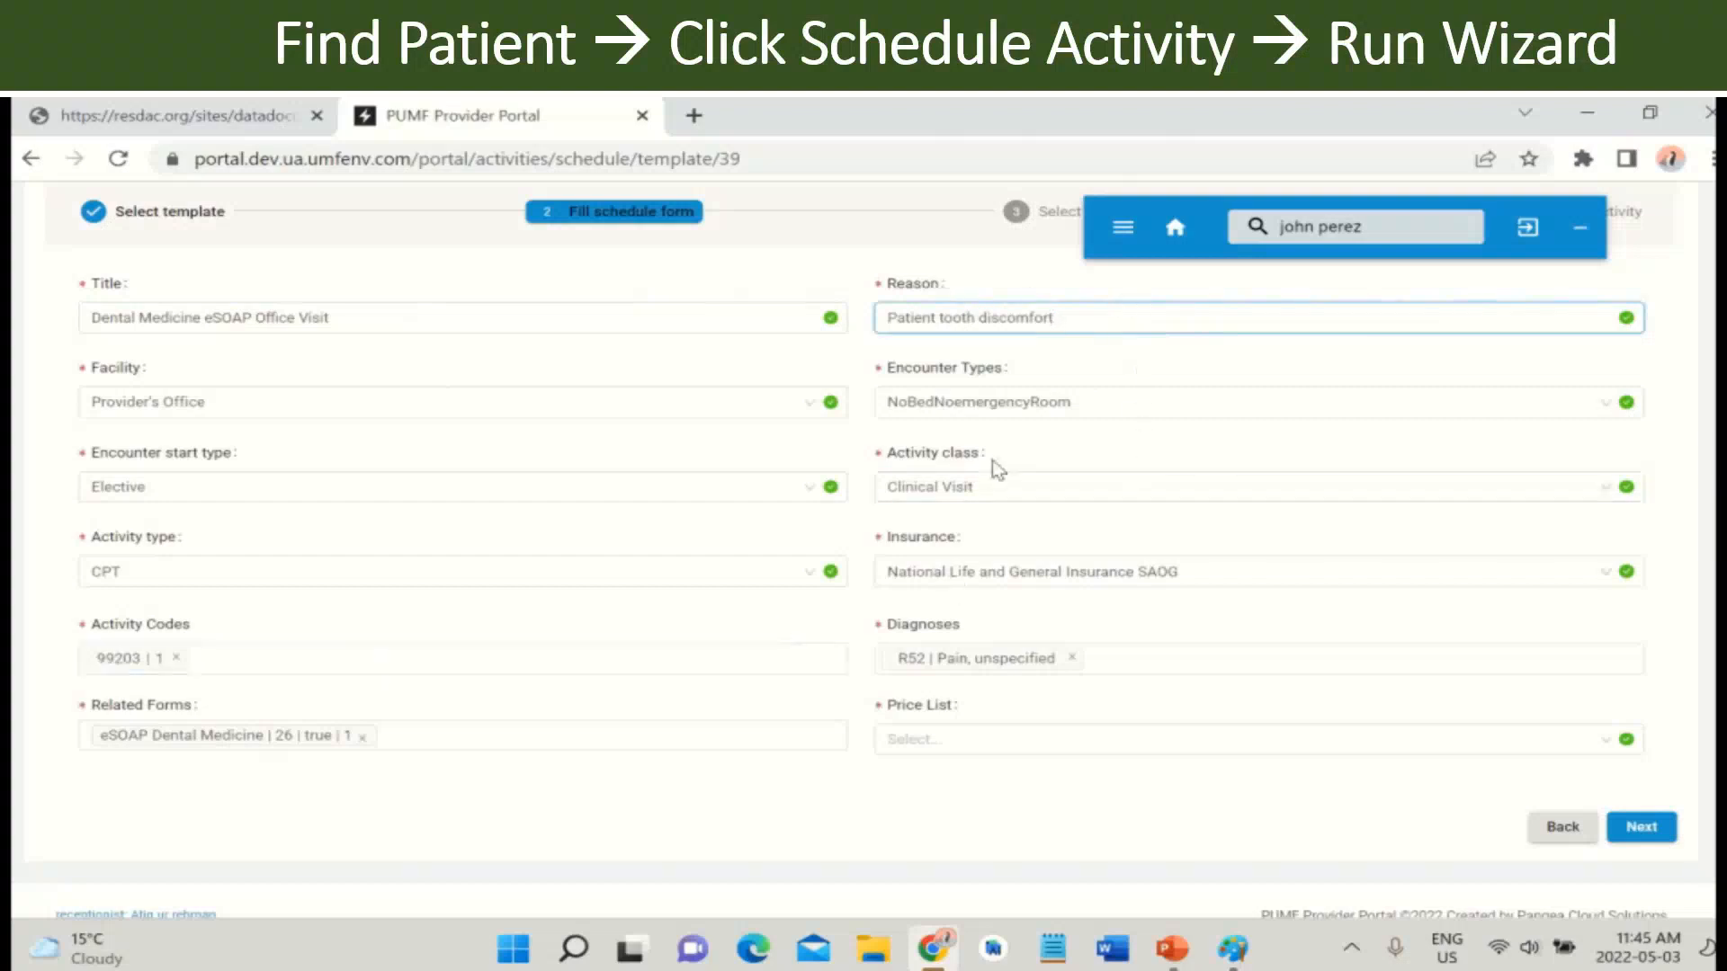
left_click(1064, 748)
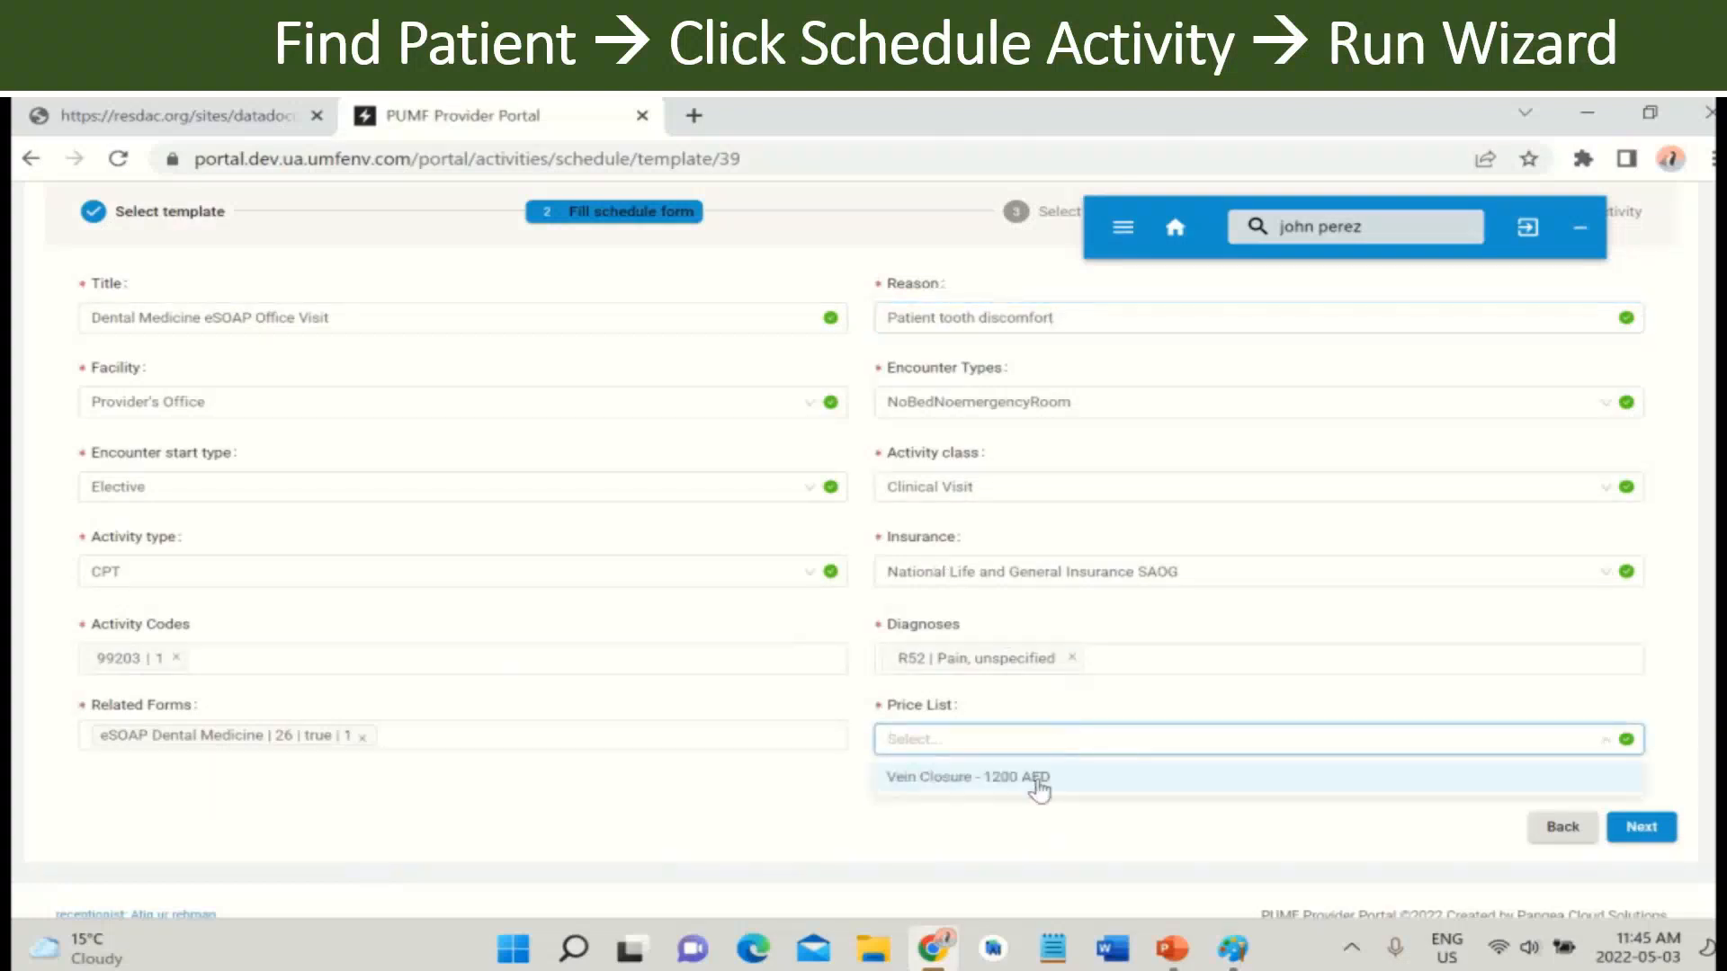
left_click(1038, 779)
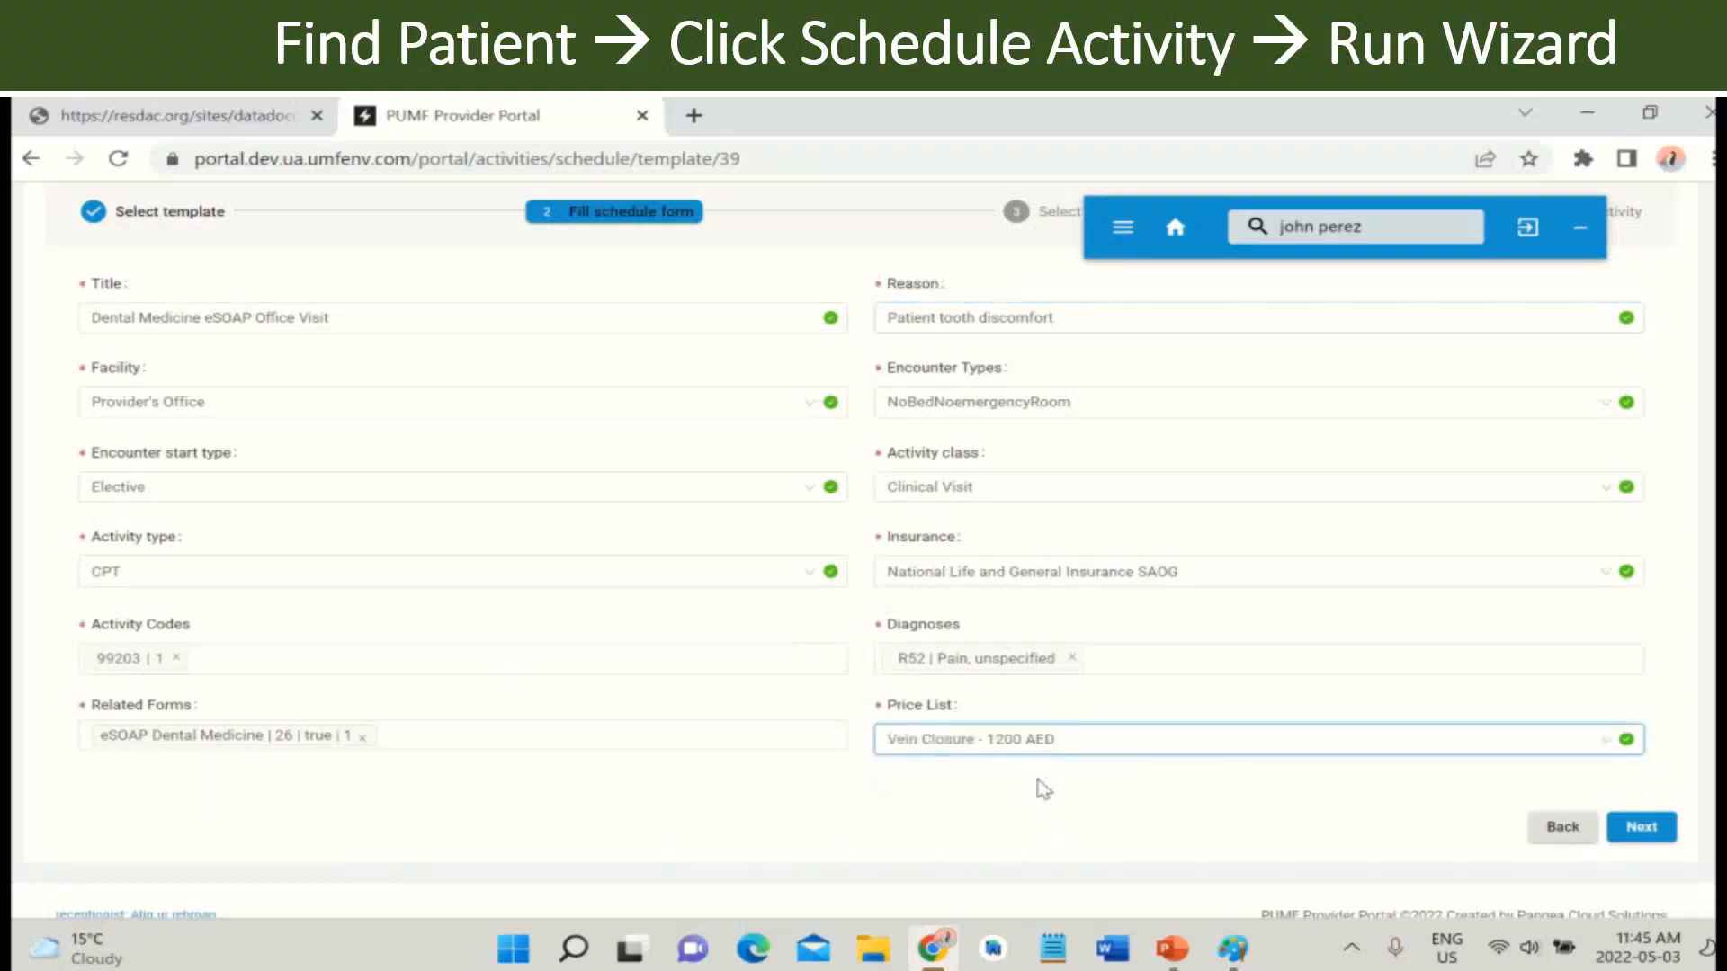
left_click(1654, 835)
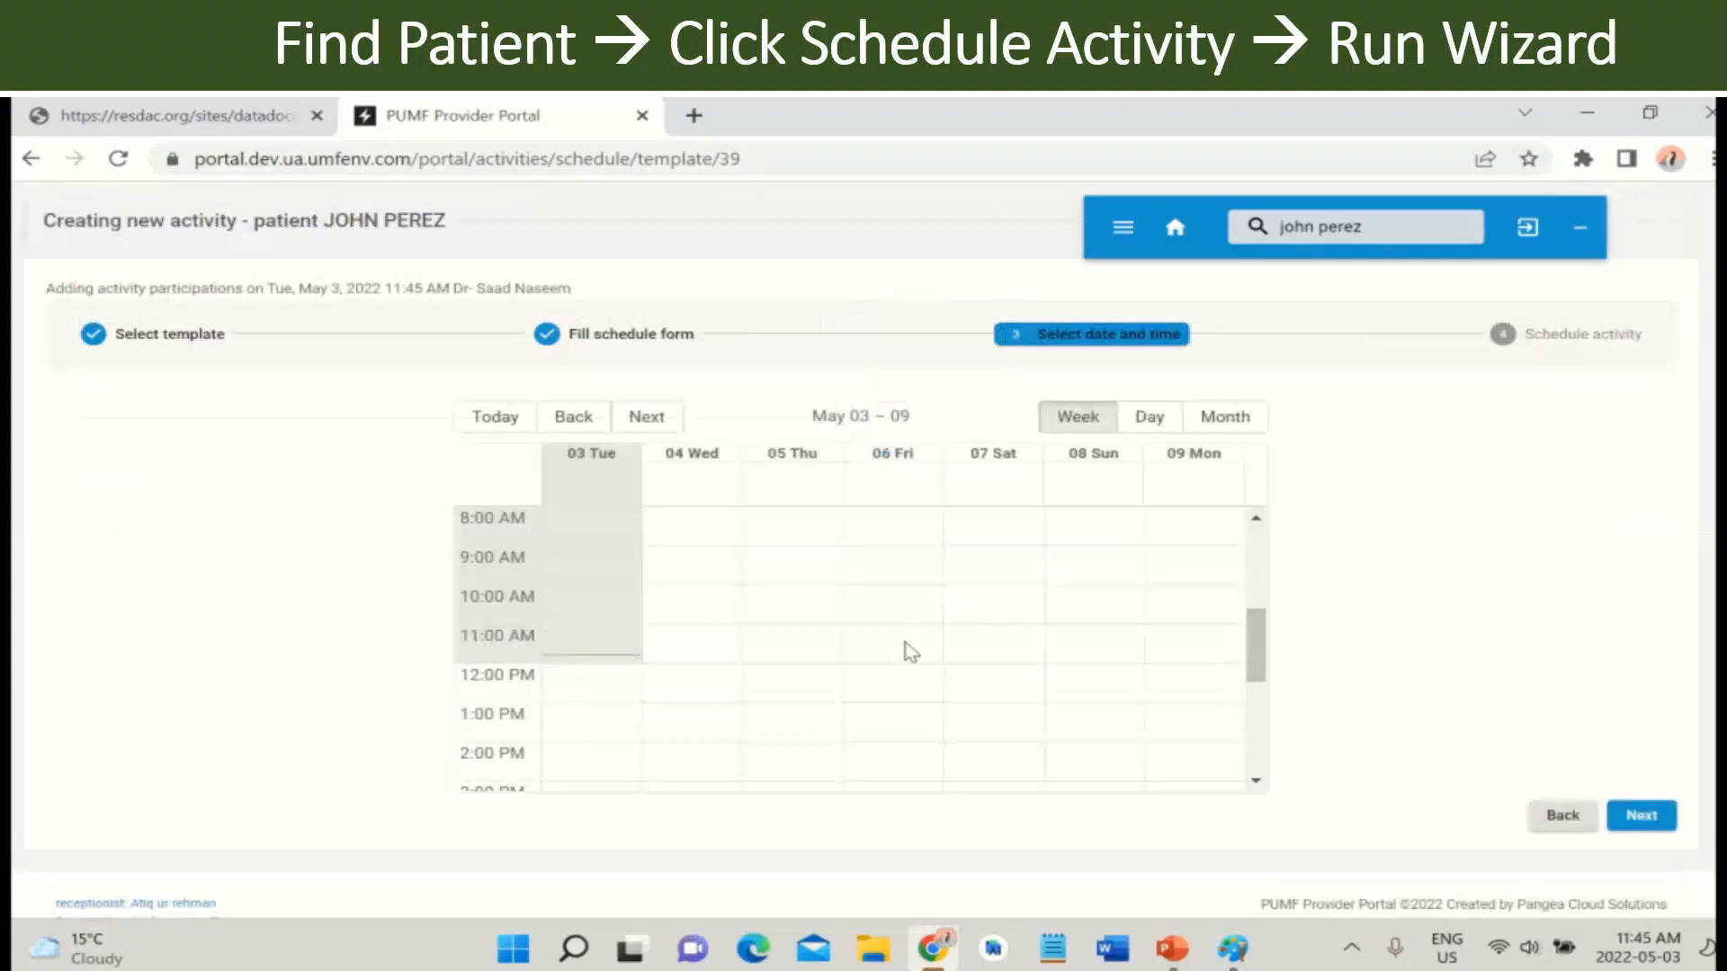
- Select the Thursday May 5, 2022 slot from 9:30 to 10:00 AM and confirm it
left_click(785, 571)
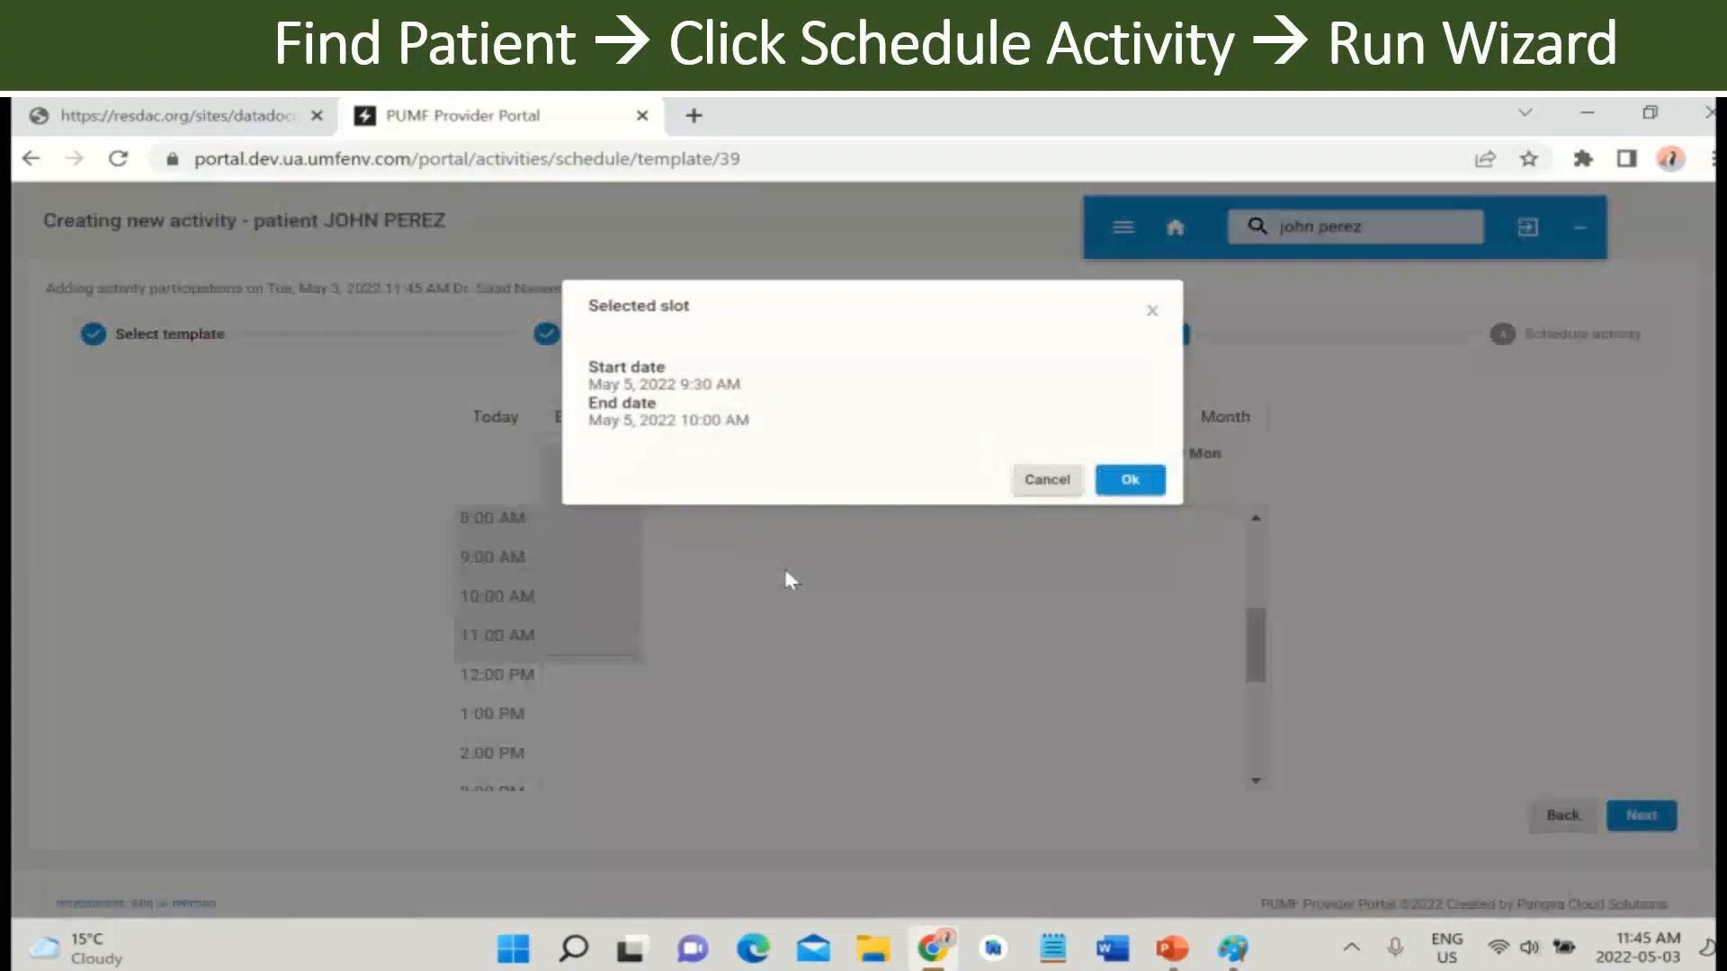
left_click(1129, 481)
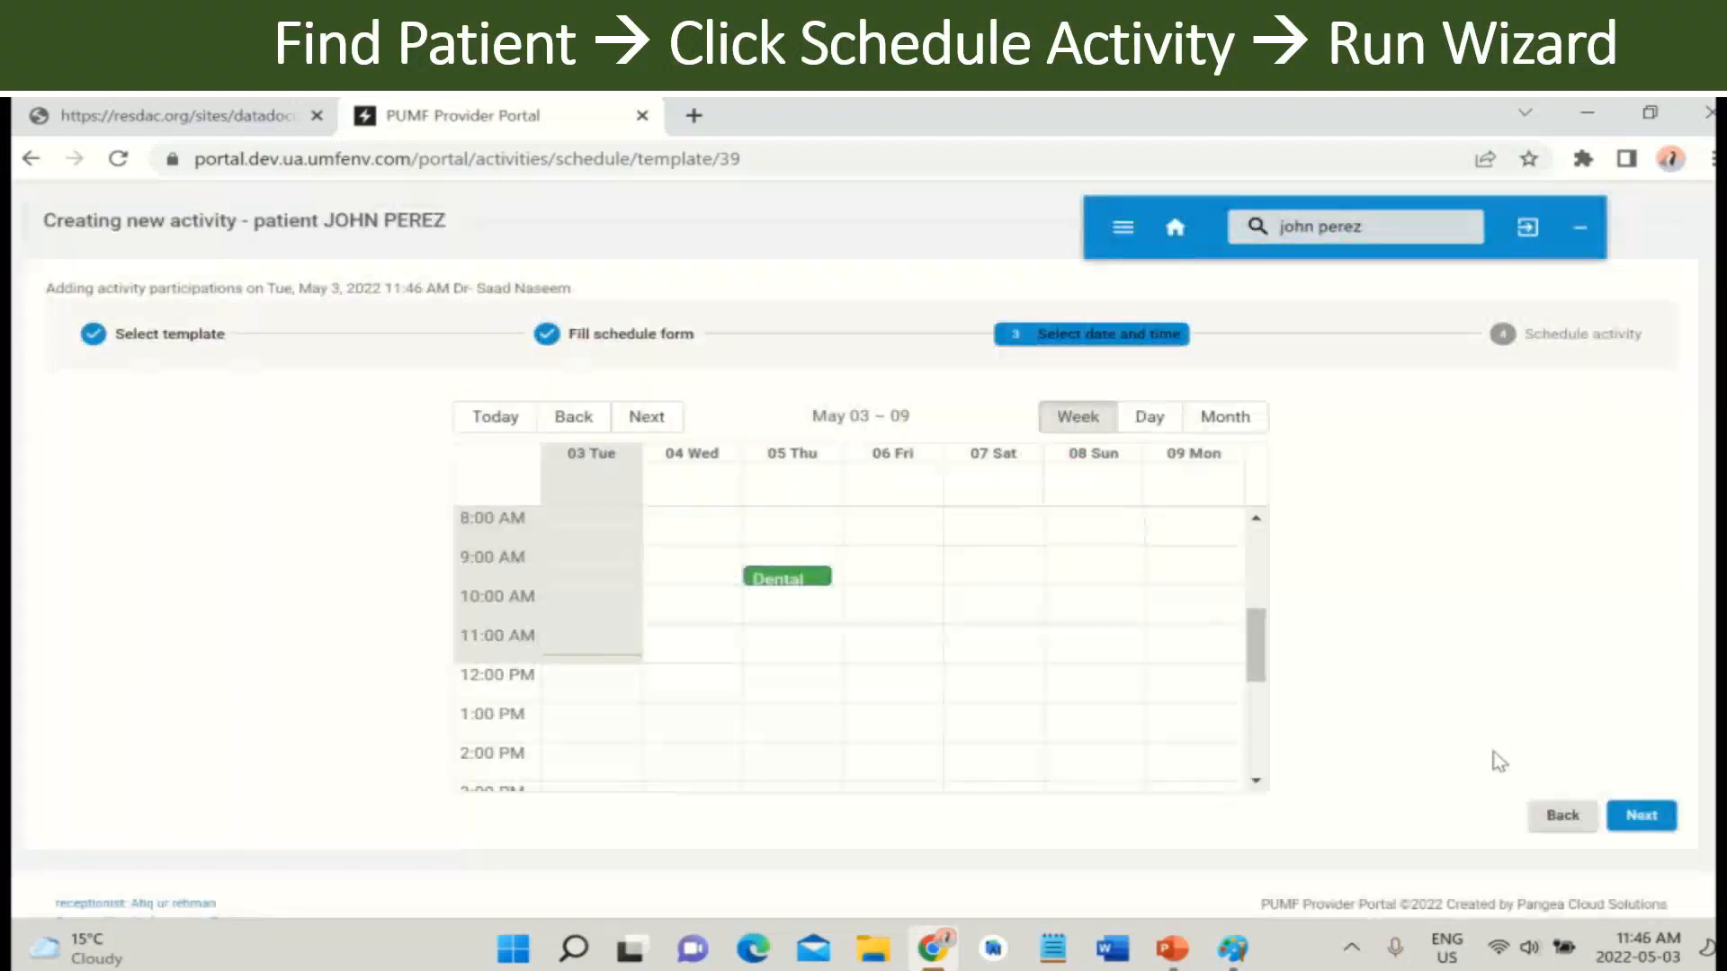
- Add a participating person and the evlt machine device to the activity
left_click(1653, 816)
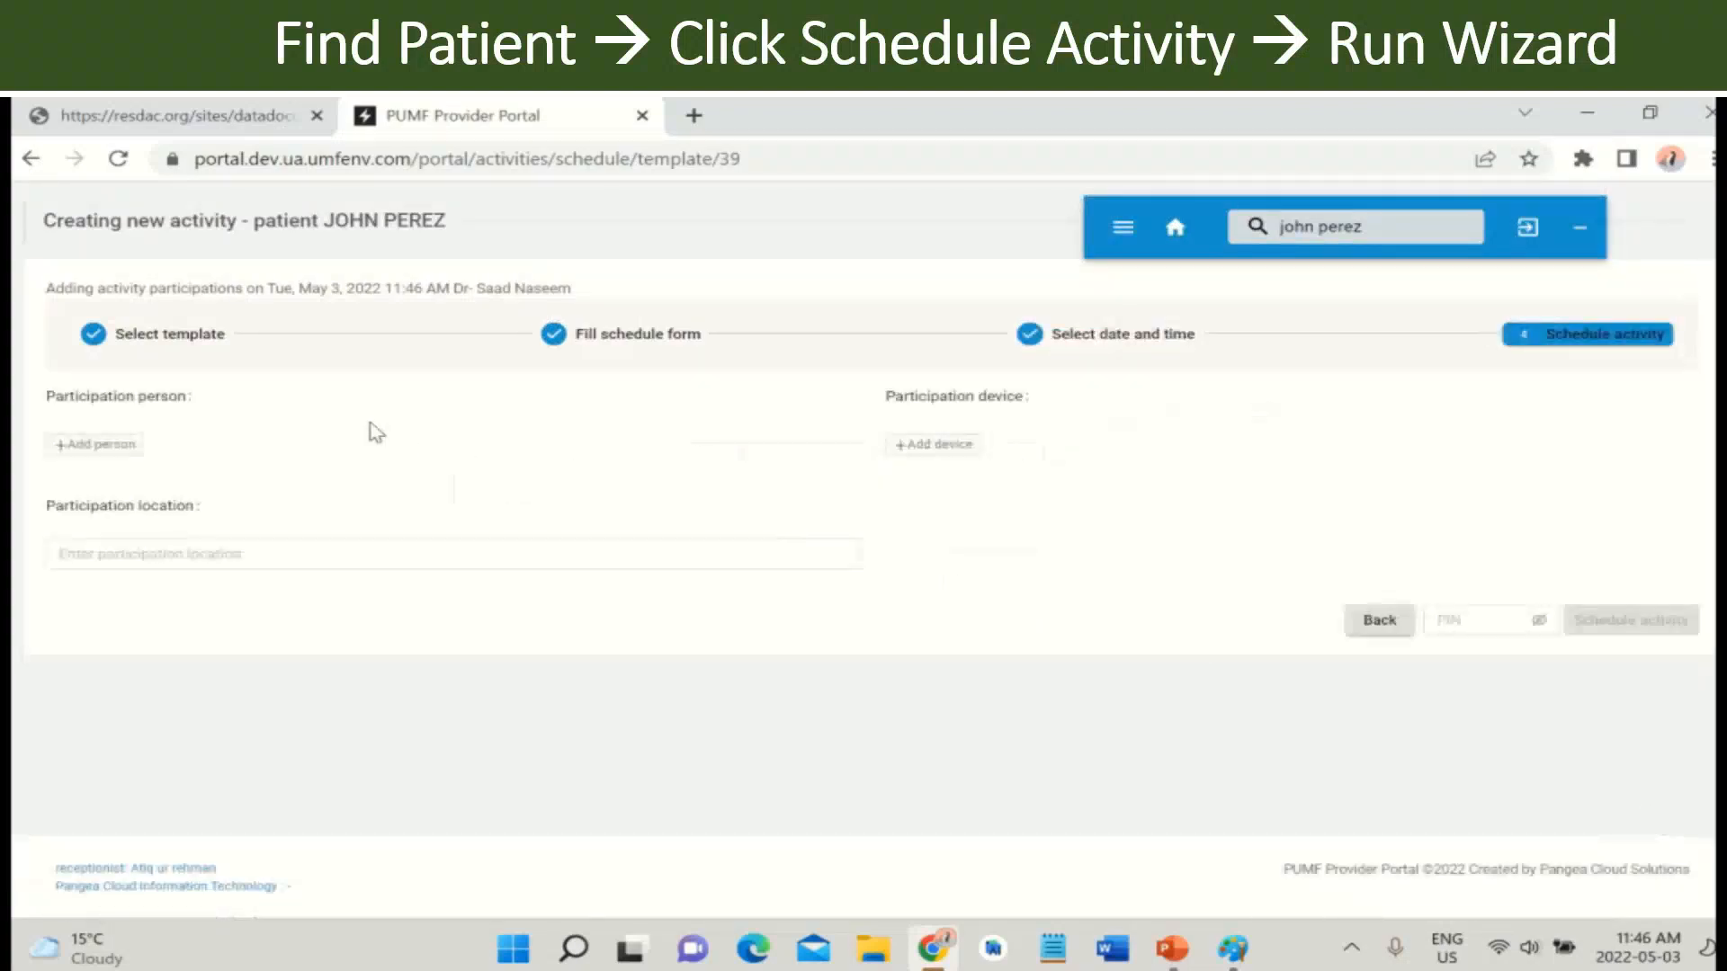
left_click(111, 450)
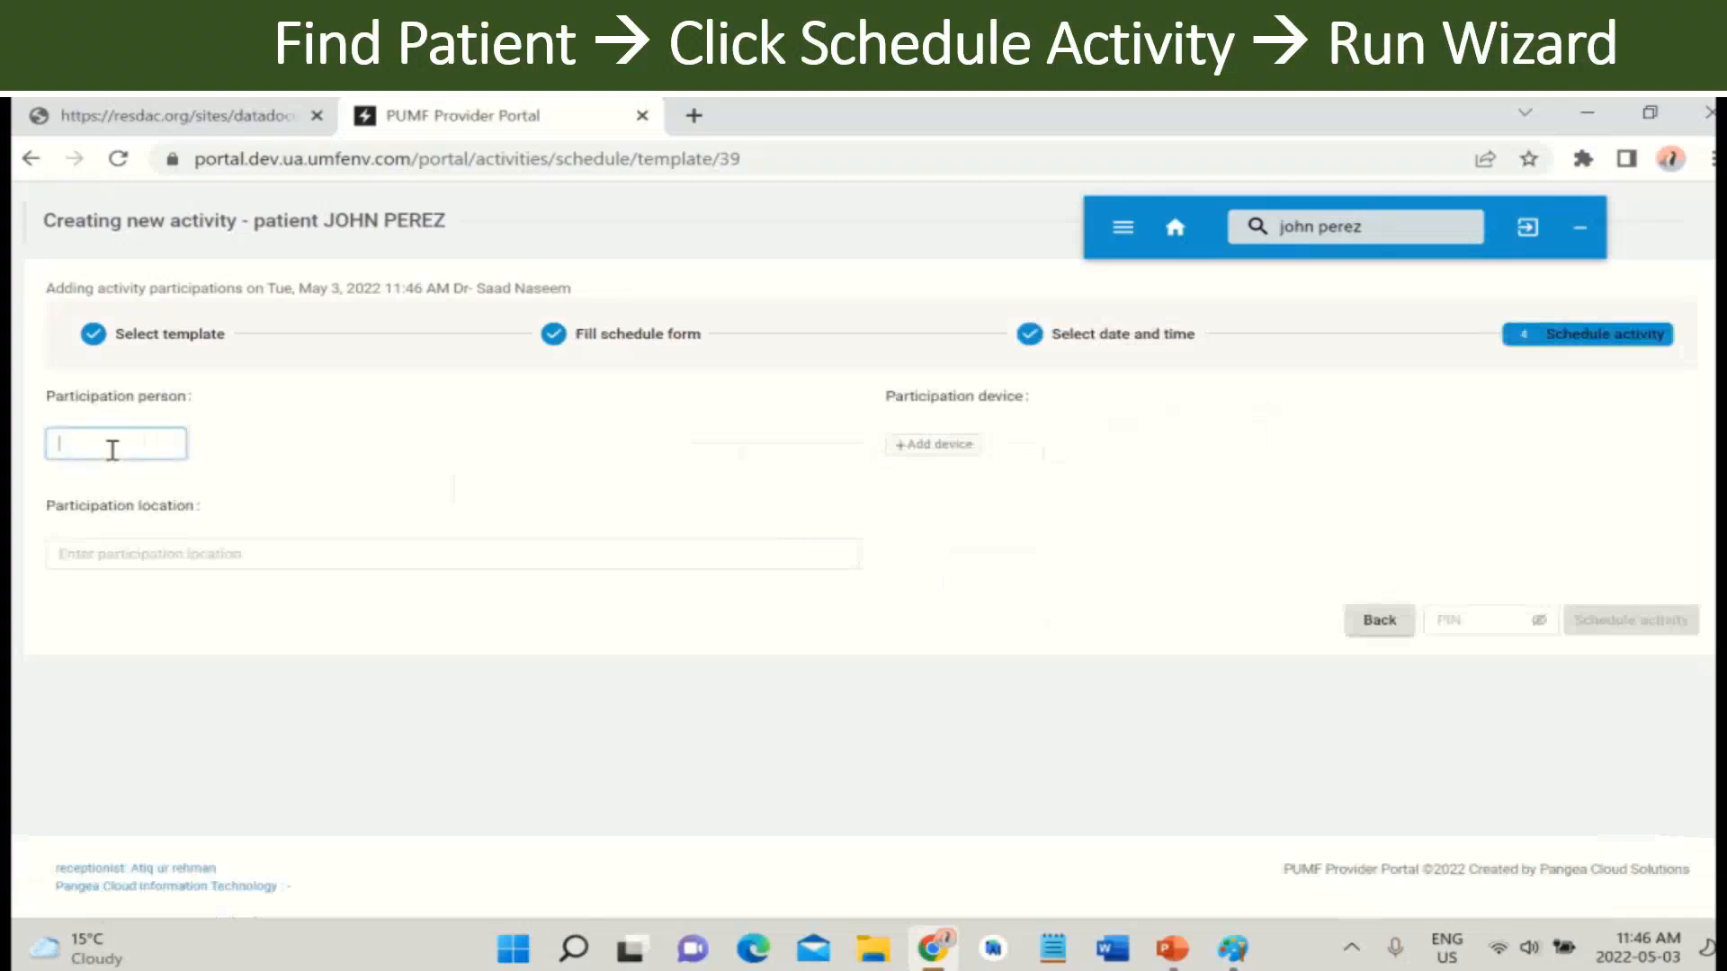
left_click(917, 444)
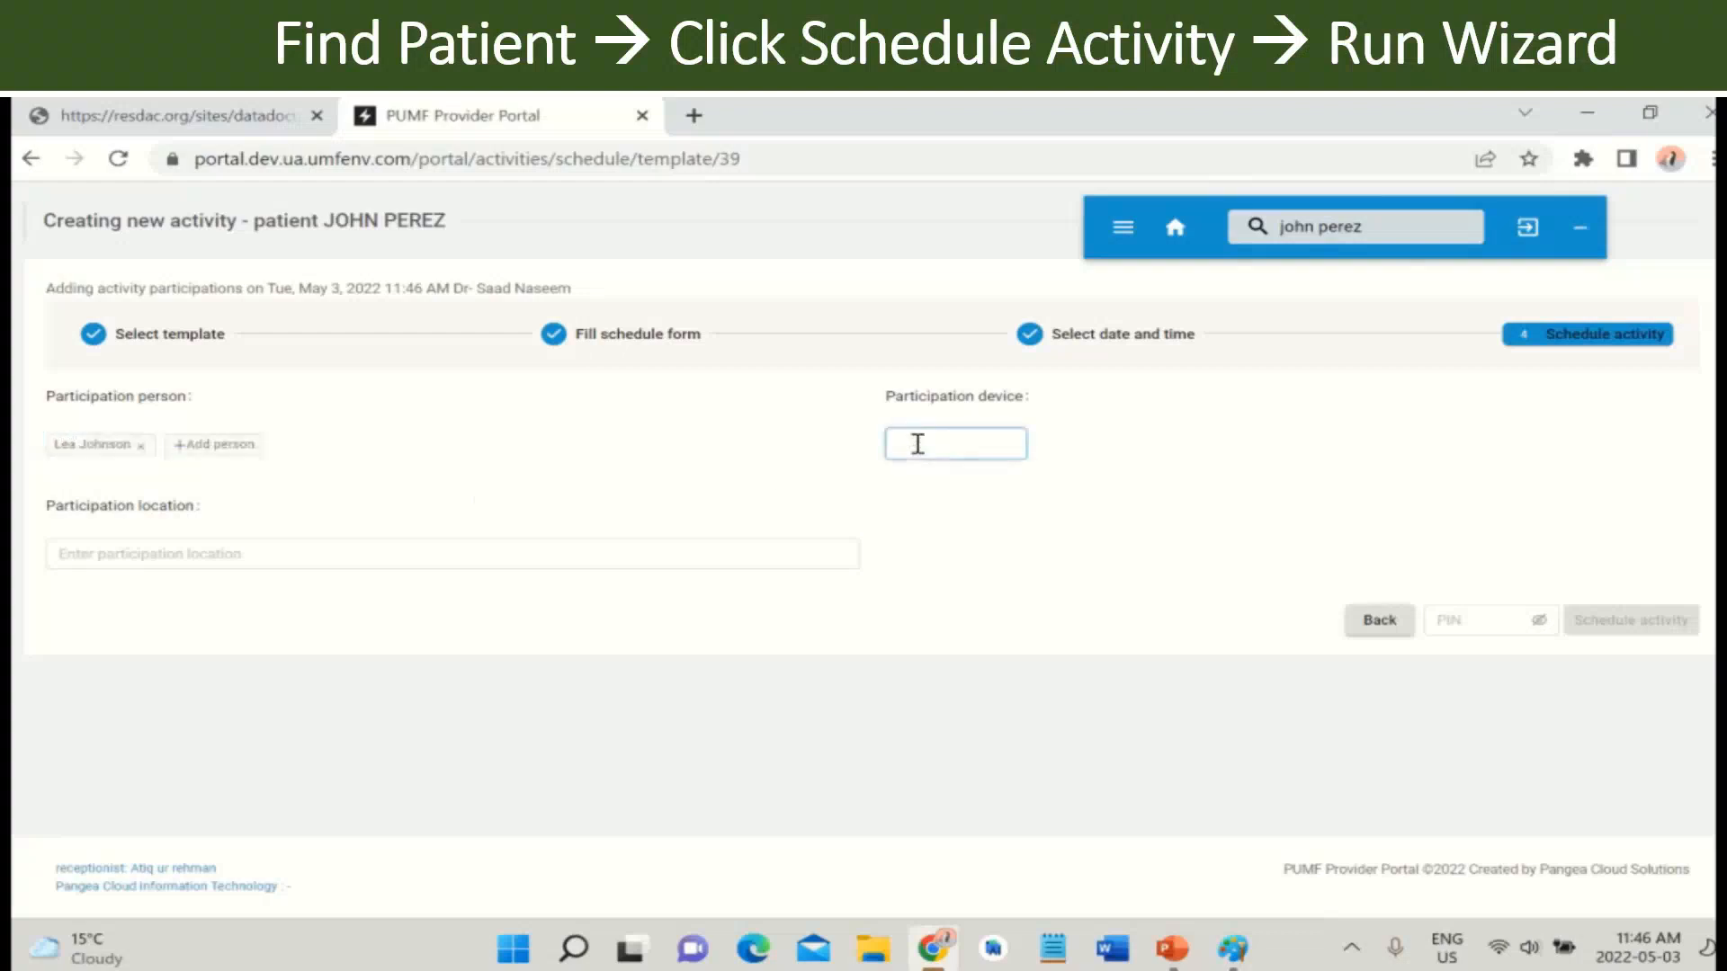
type("evlt machine")
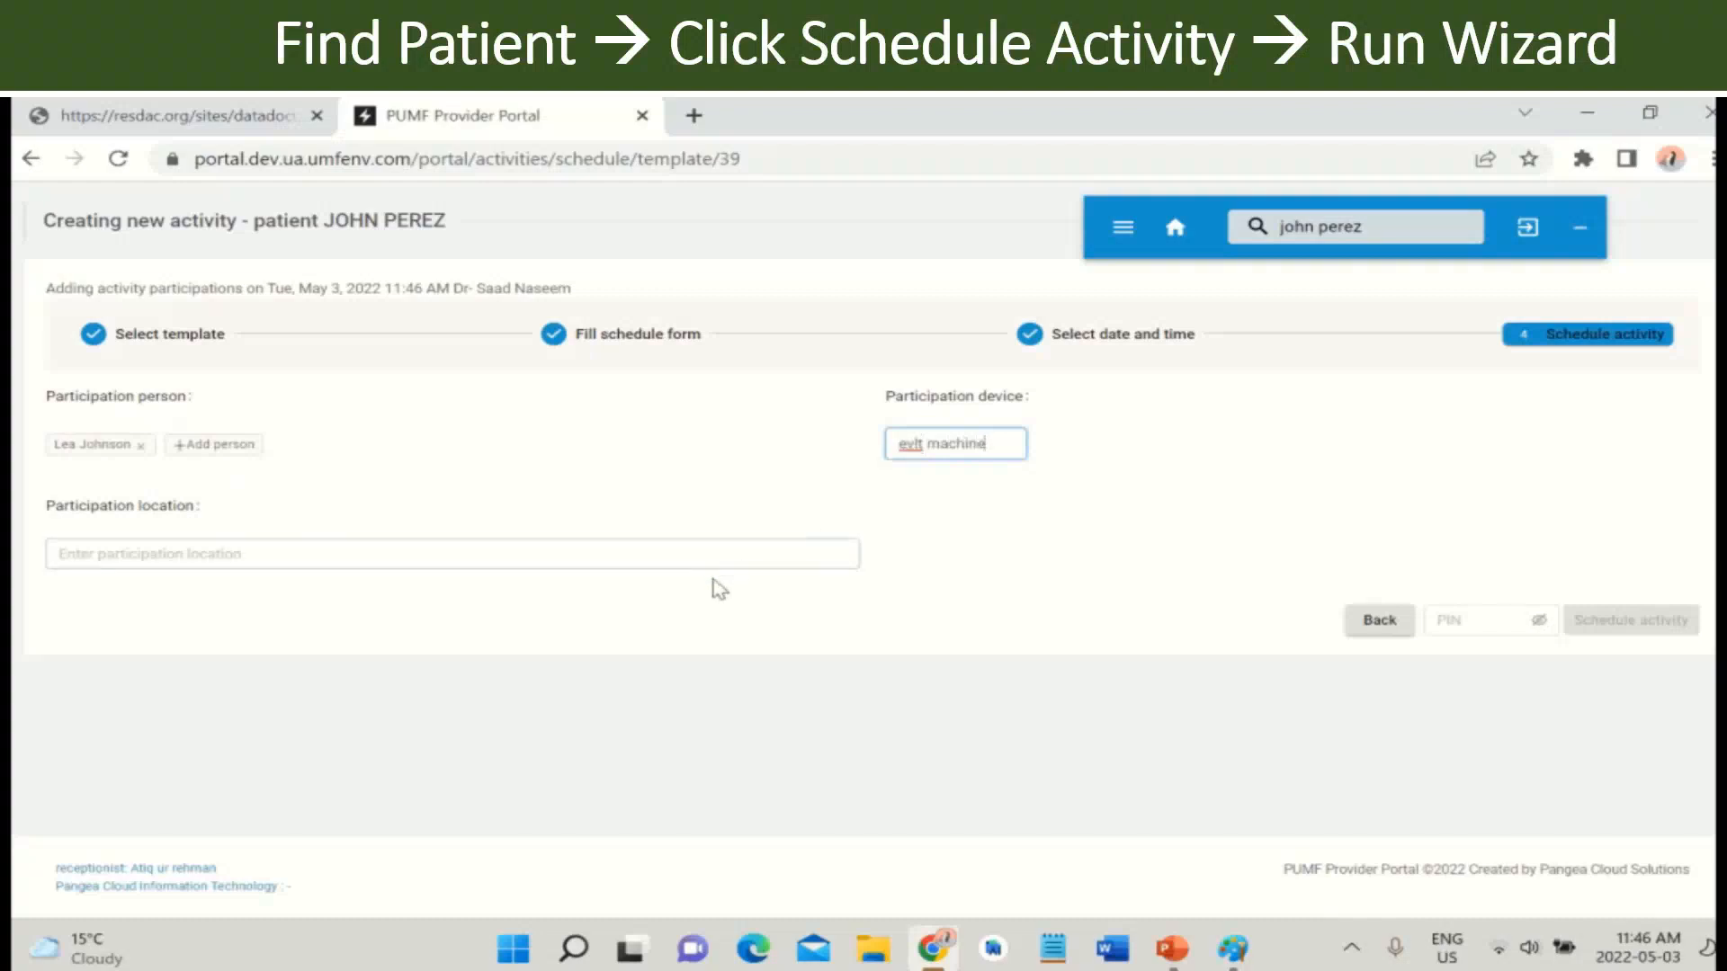
left_click(728, 555)
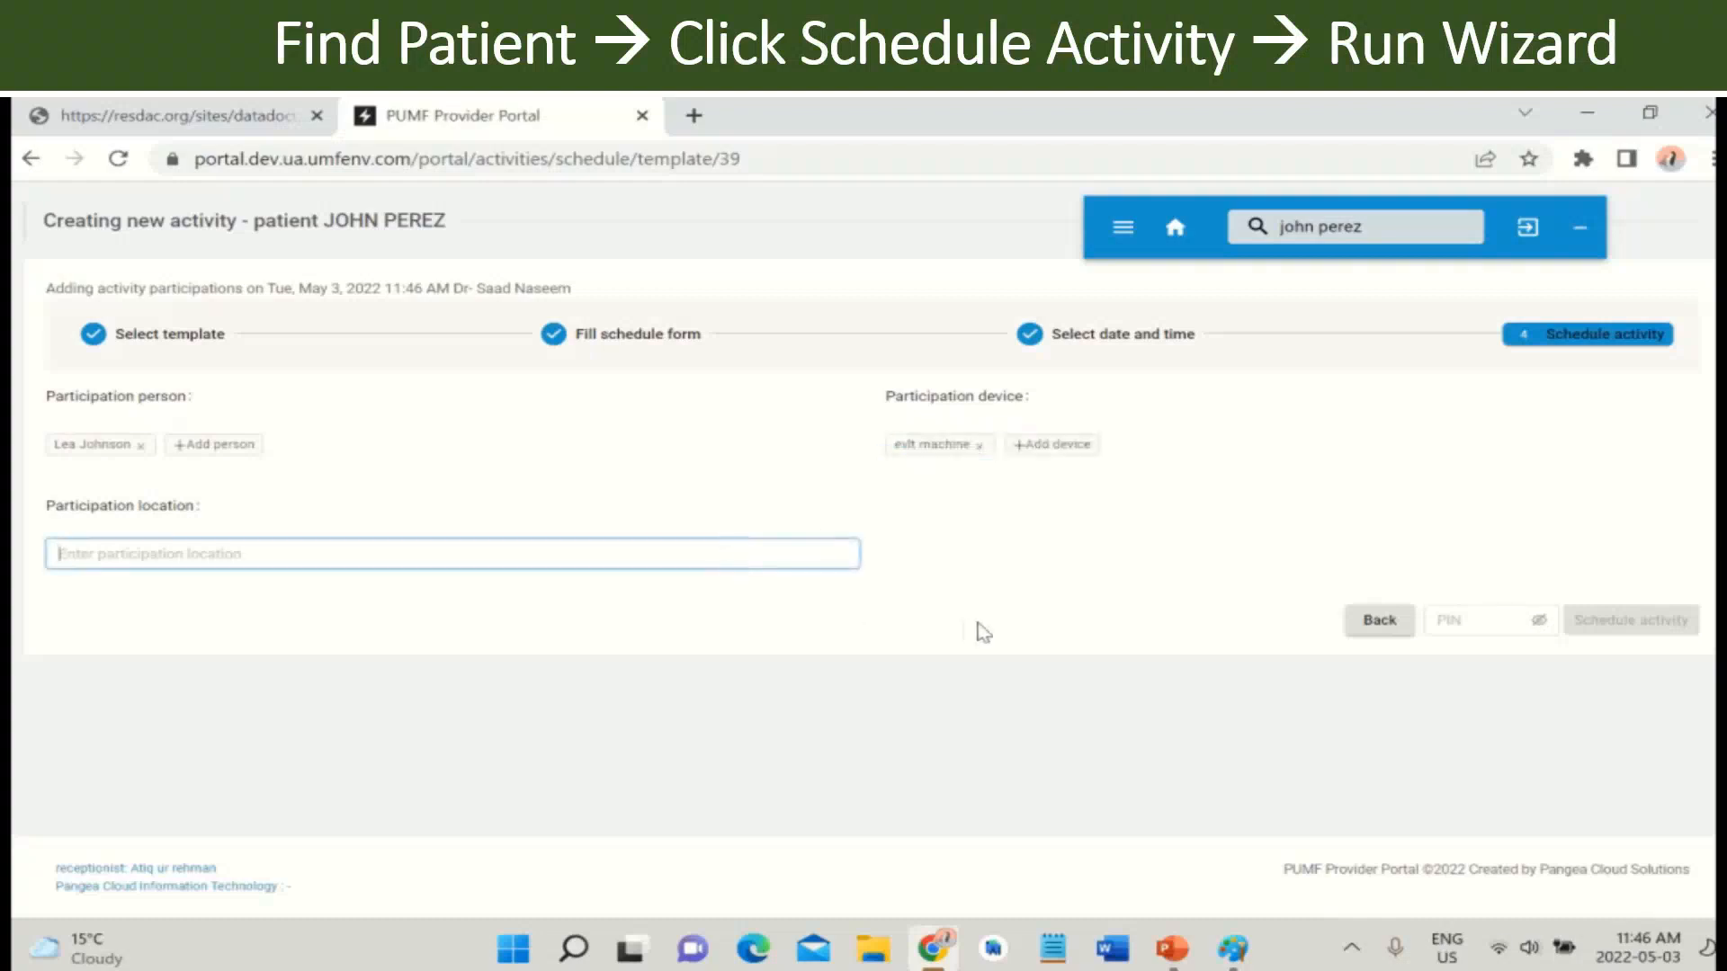
- Enter the scheduling PIN and schedule the activity
left_click(1492, 629)
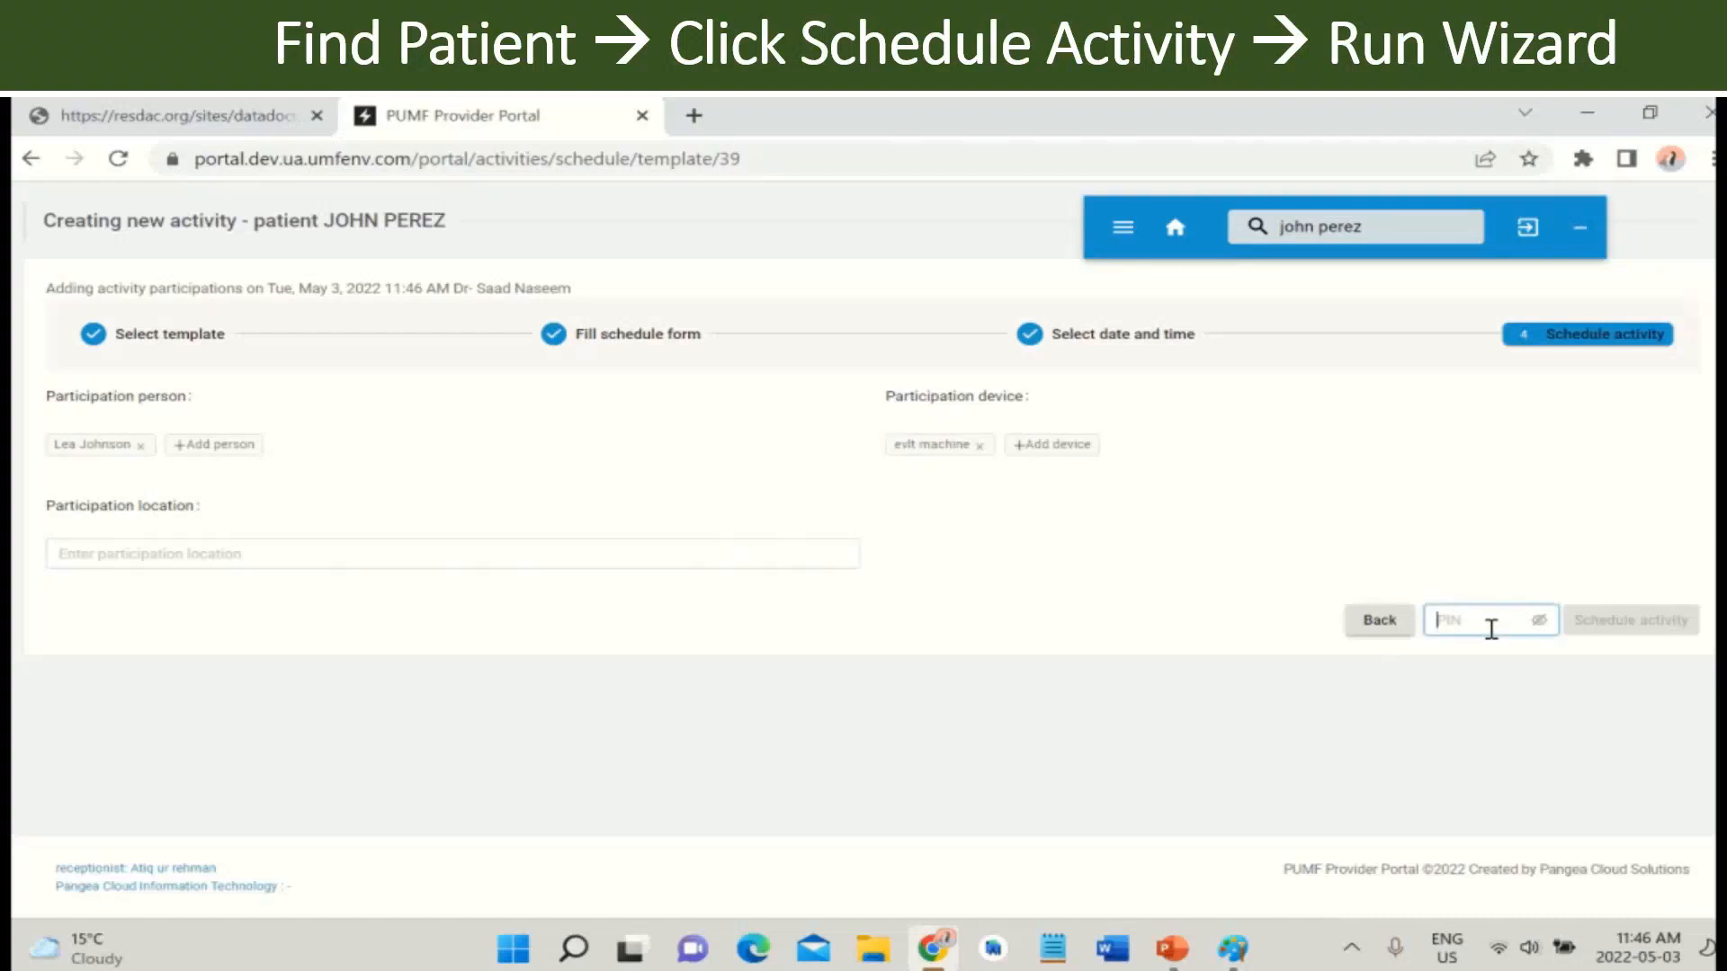
type("1234")
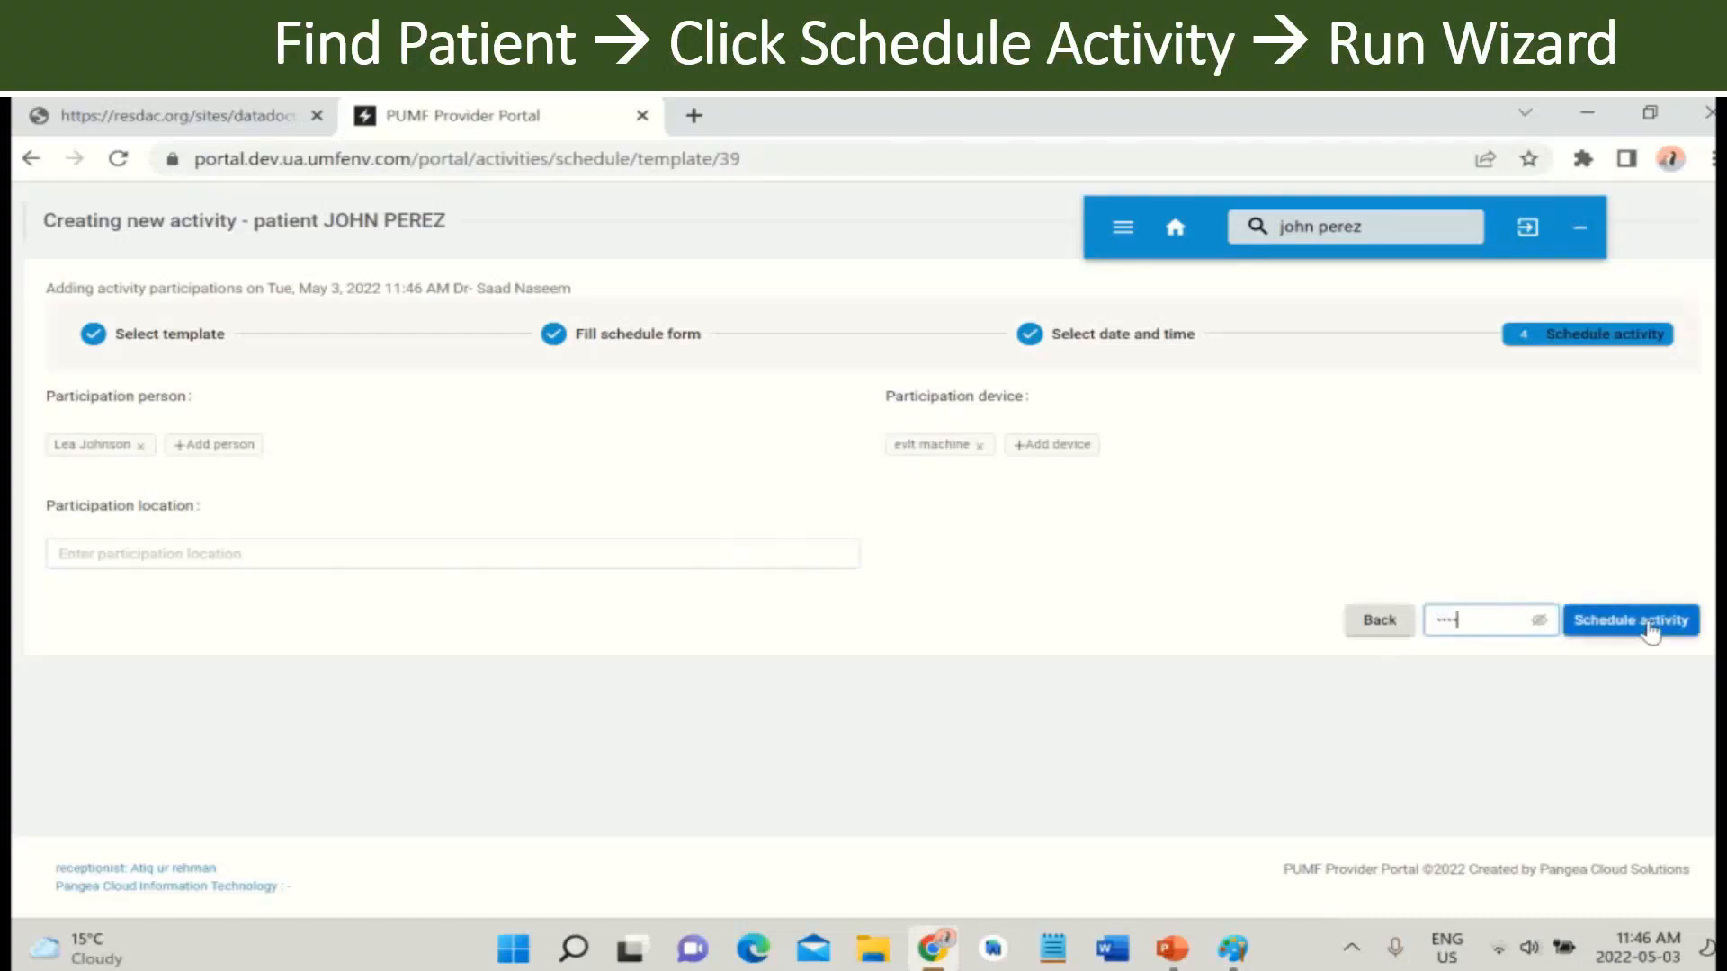
left_click(1651, 630)
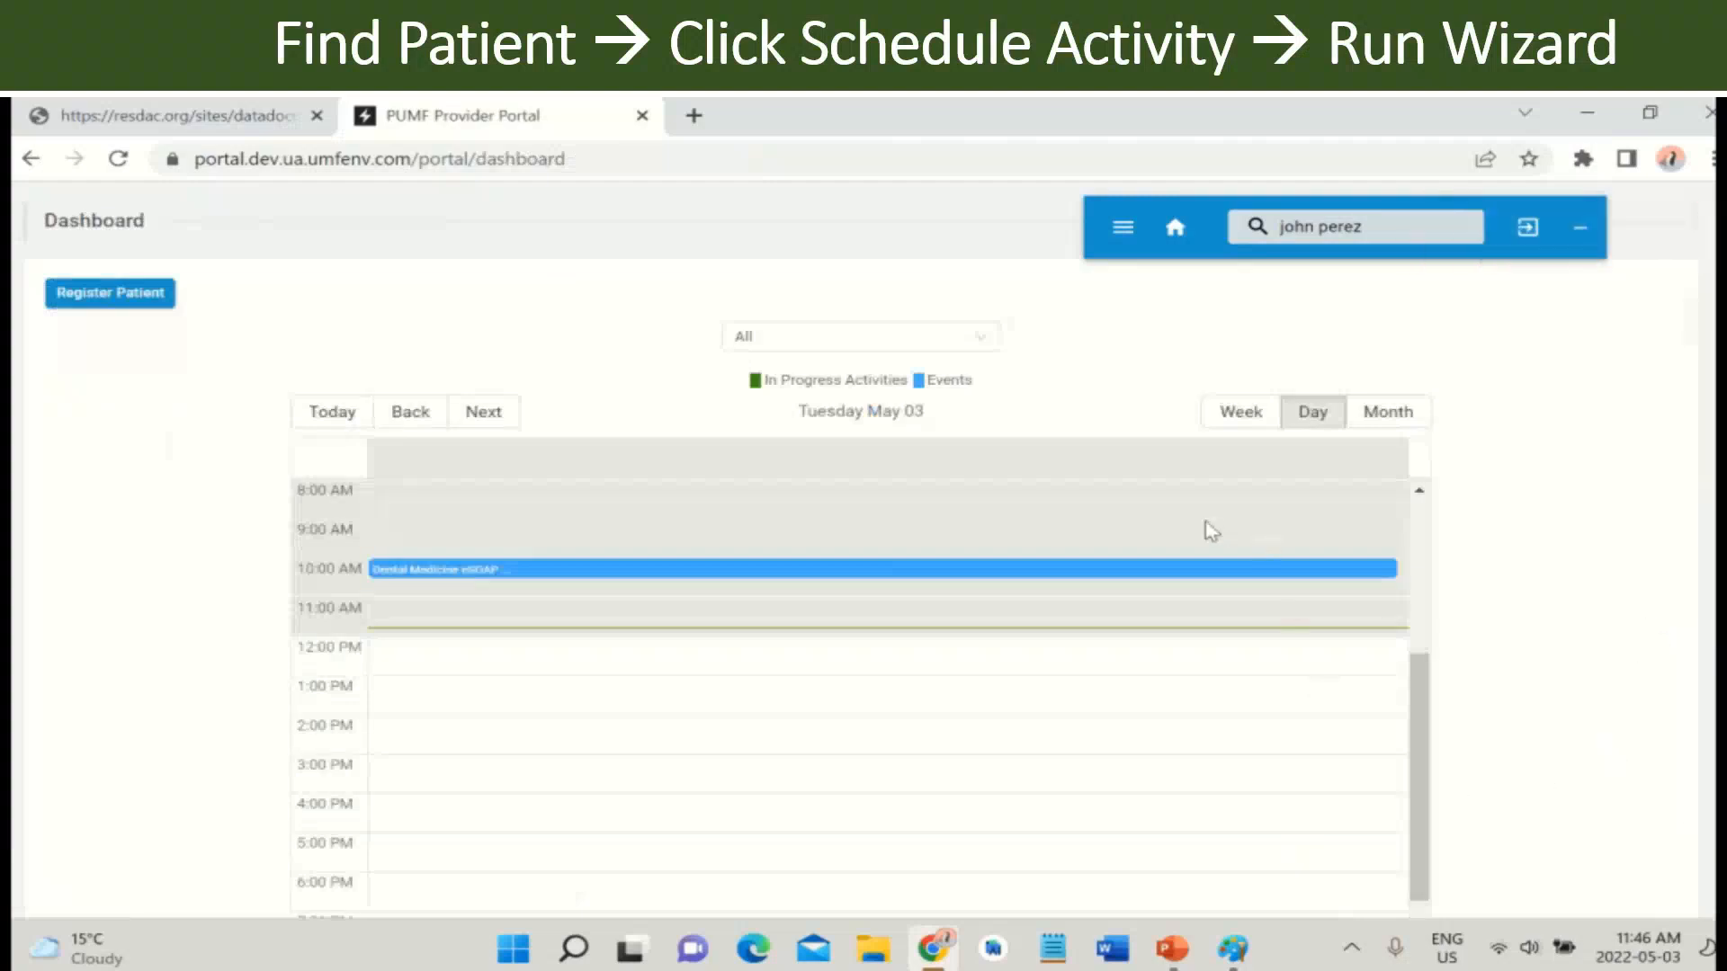
left_click(1238, 419)
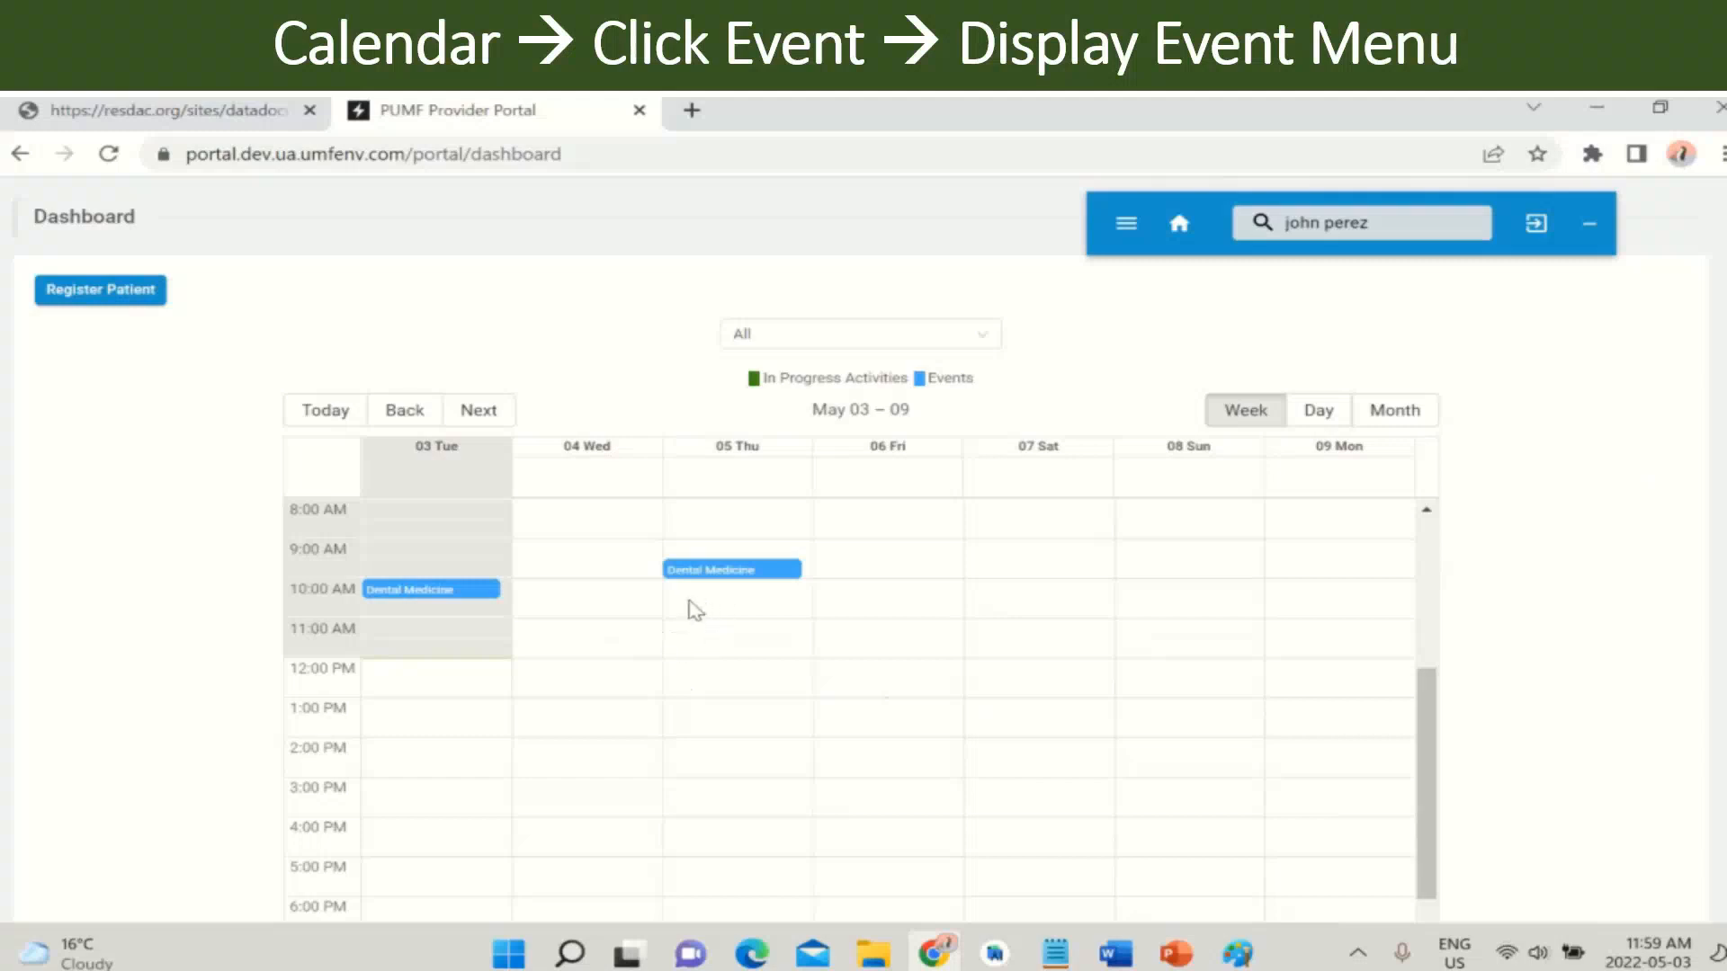
left_click(758, 572)
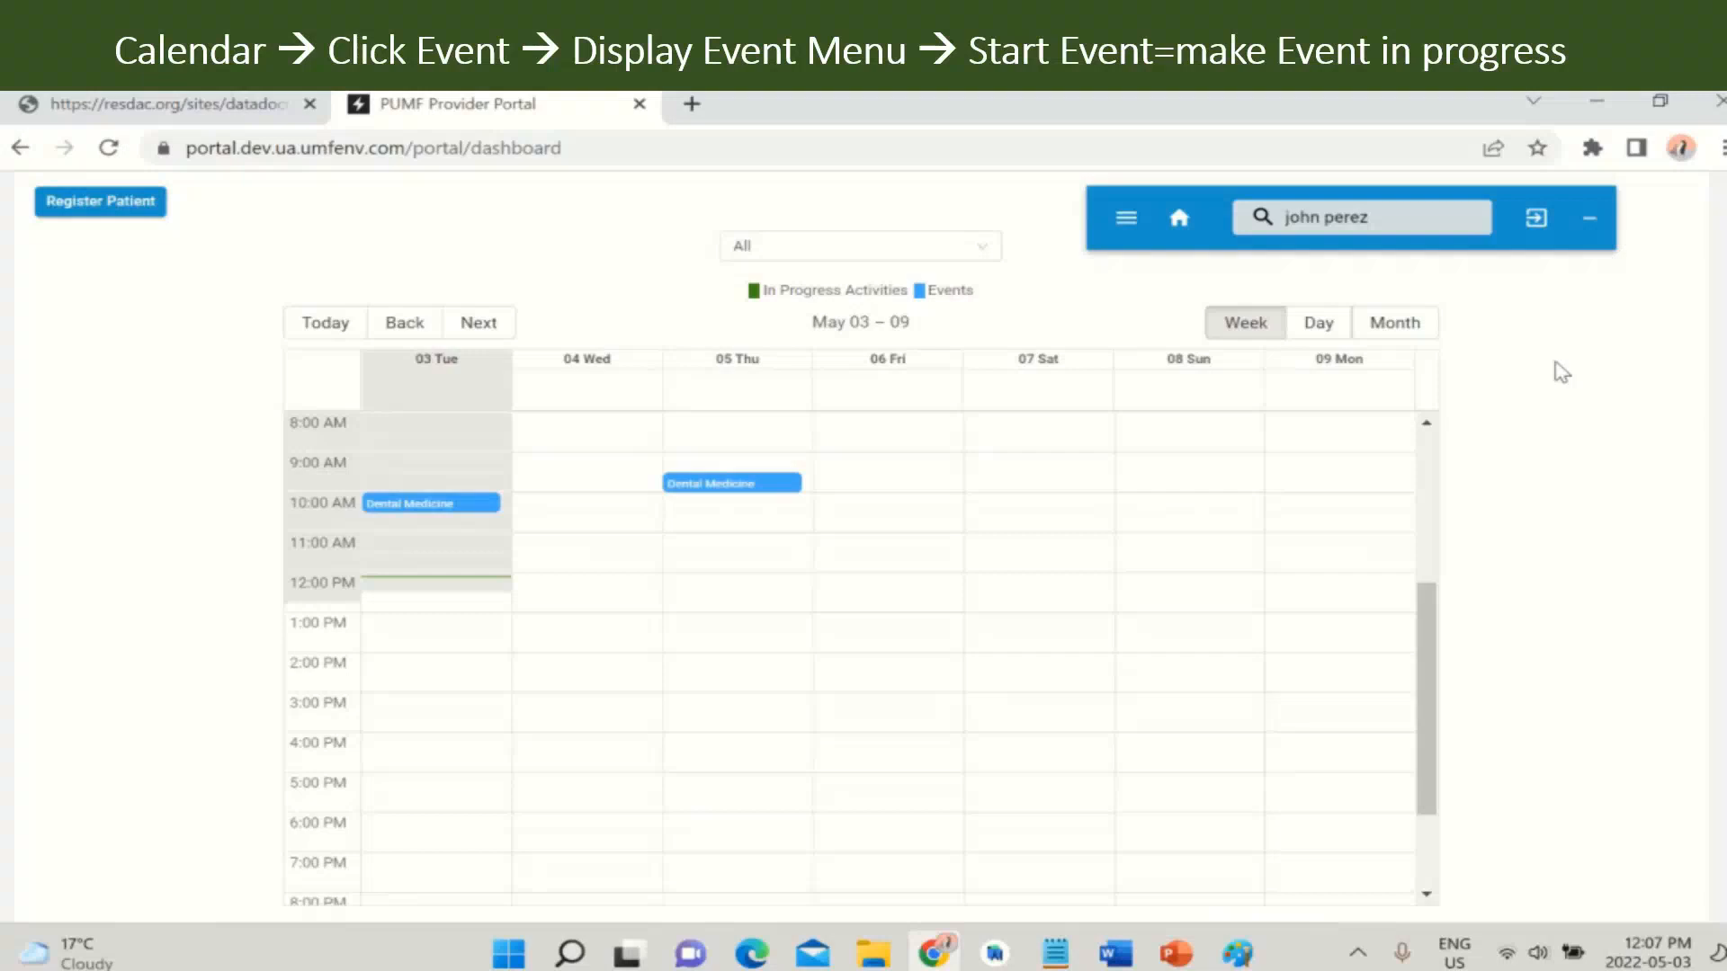
- Open the Tuesday 10:00 AM Dental Medicine visit and start its activity to show the QR code
left_click(425, 509)
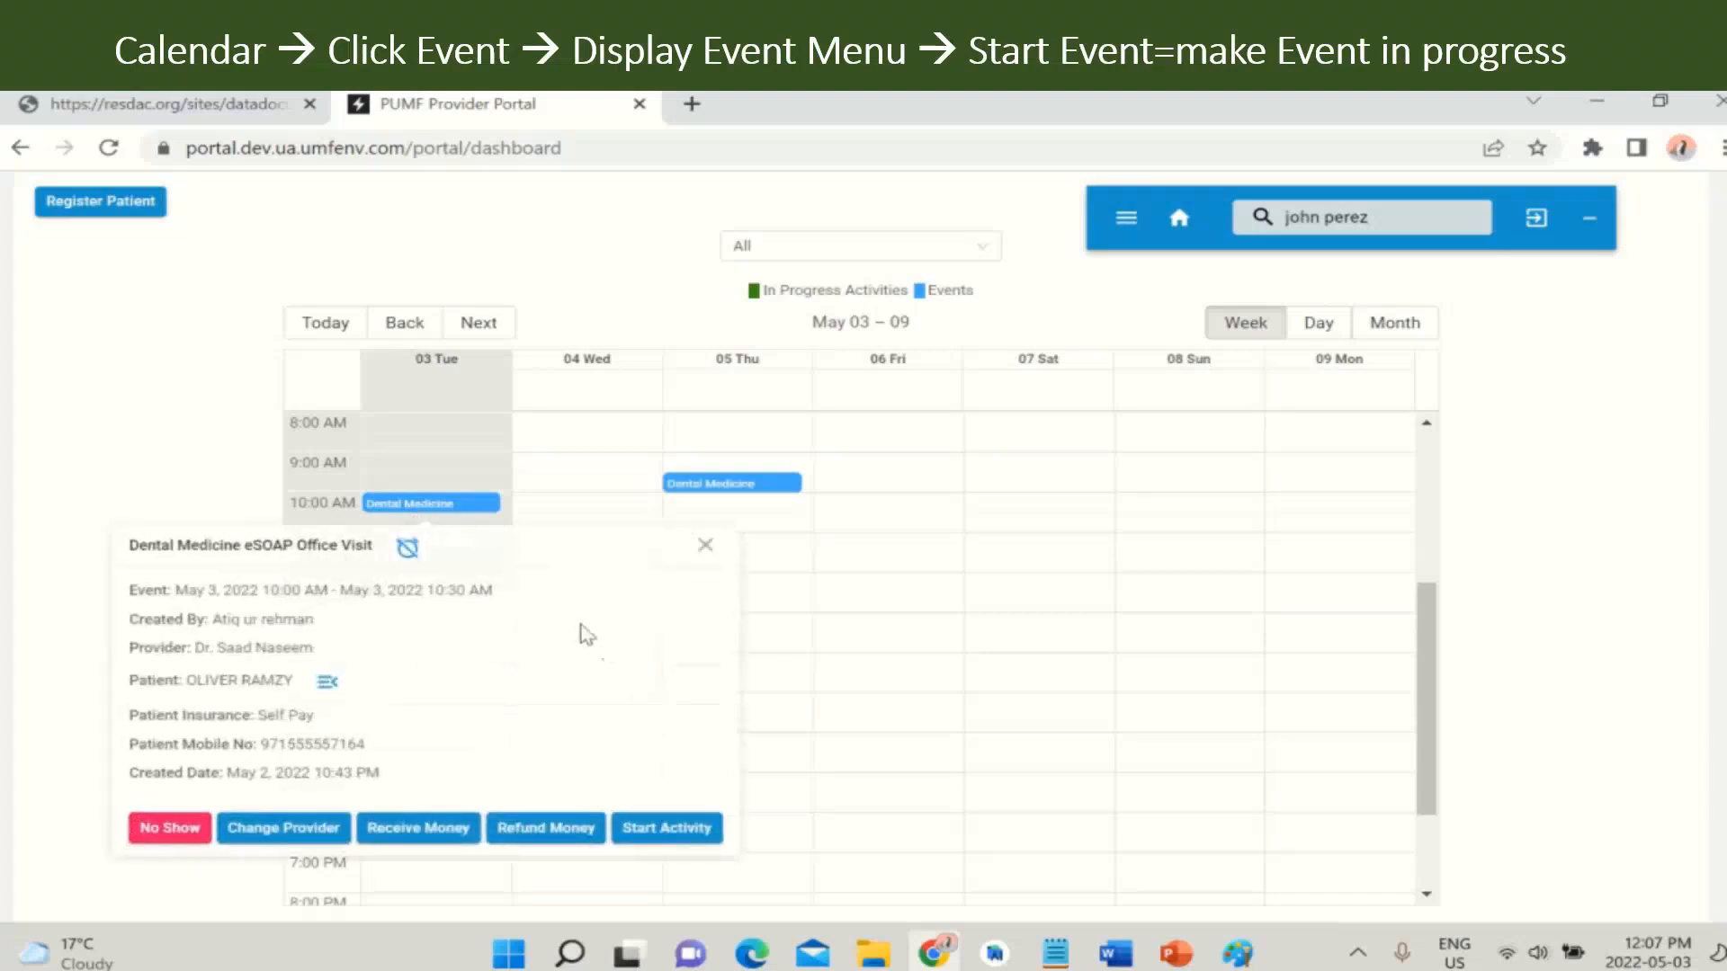
left_click(660, 835)
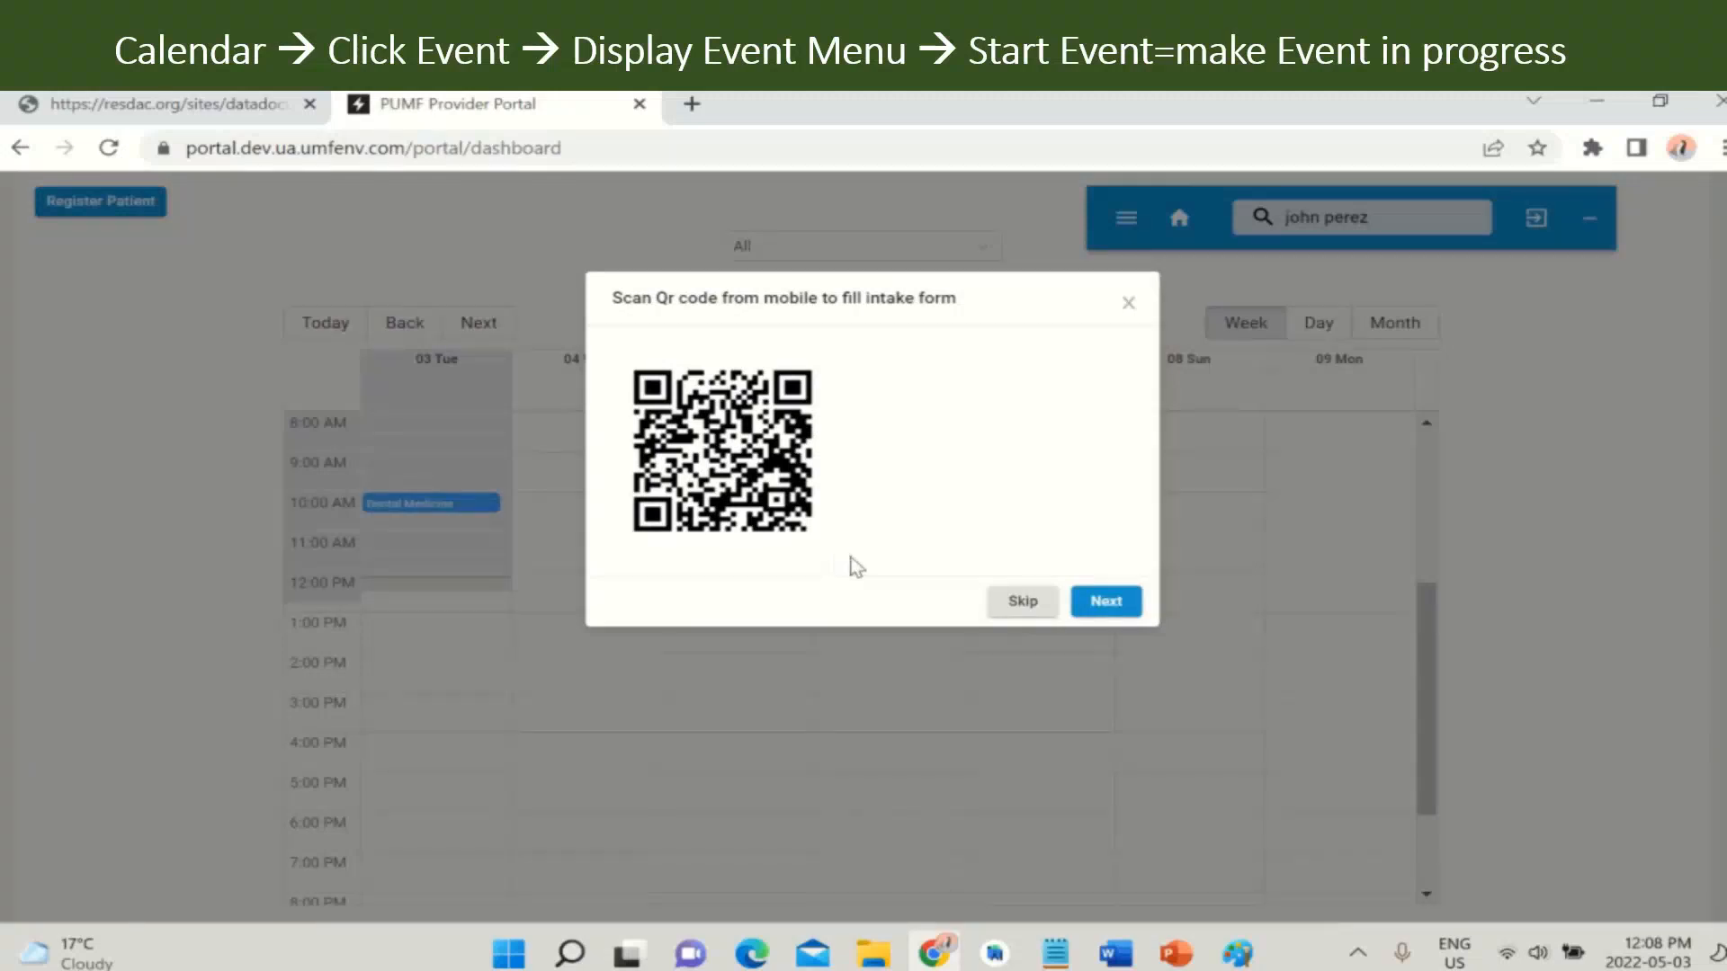
- Skip the QR intake, fill in the marketing Entity and choose Facebook as the source
left_click(1021, 600)
left_click(732, 428)
type("jane")
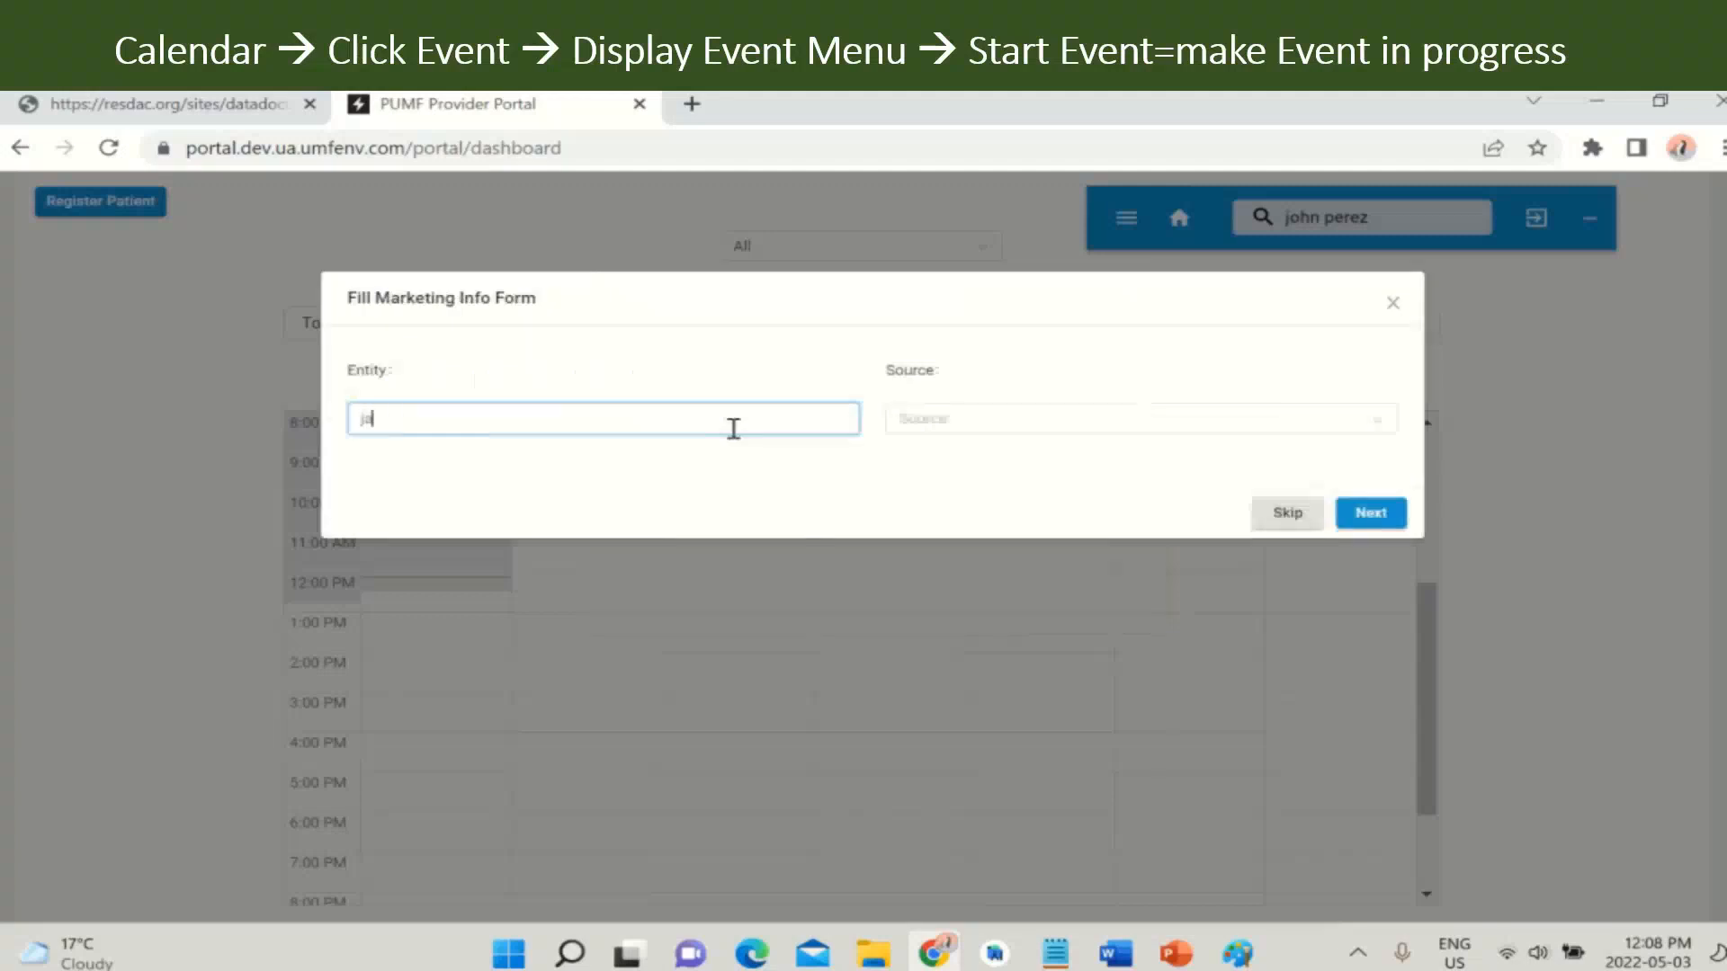
left_click(984, 430)
left_click(975, 487)
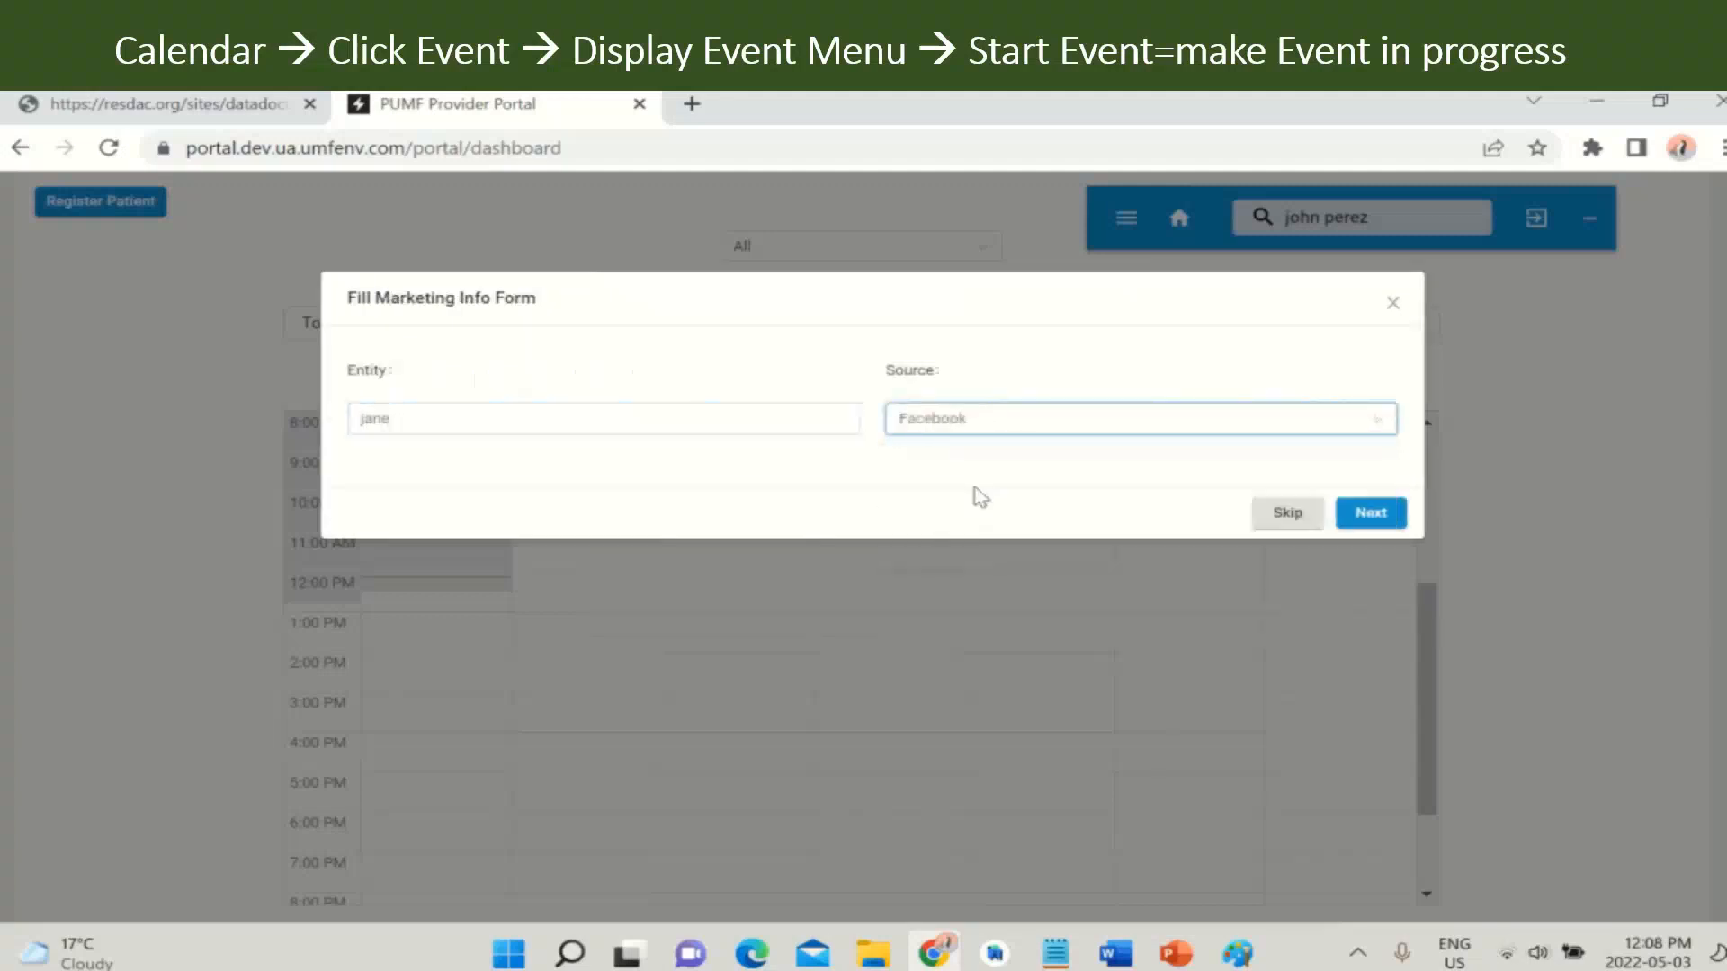
left_click(1371, 514)
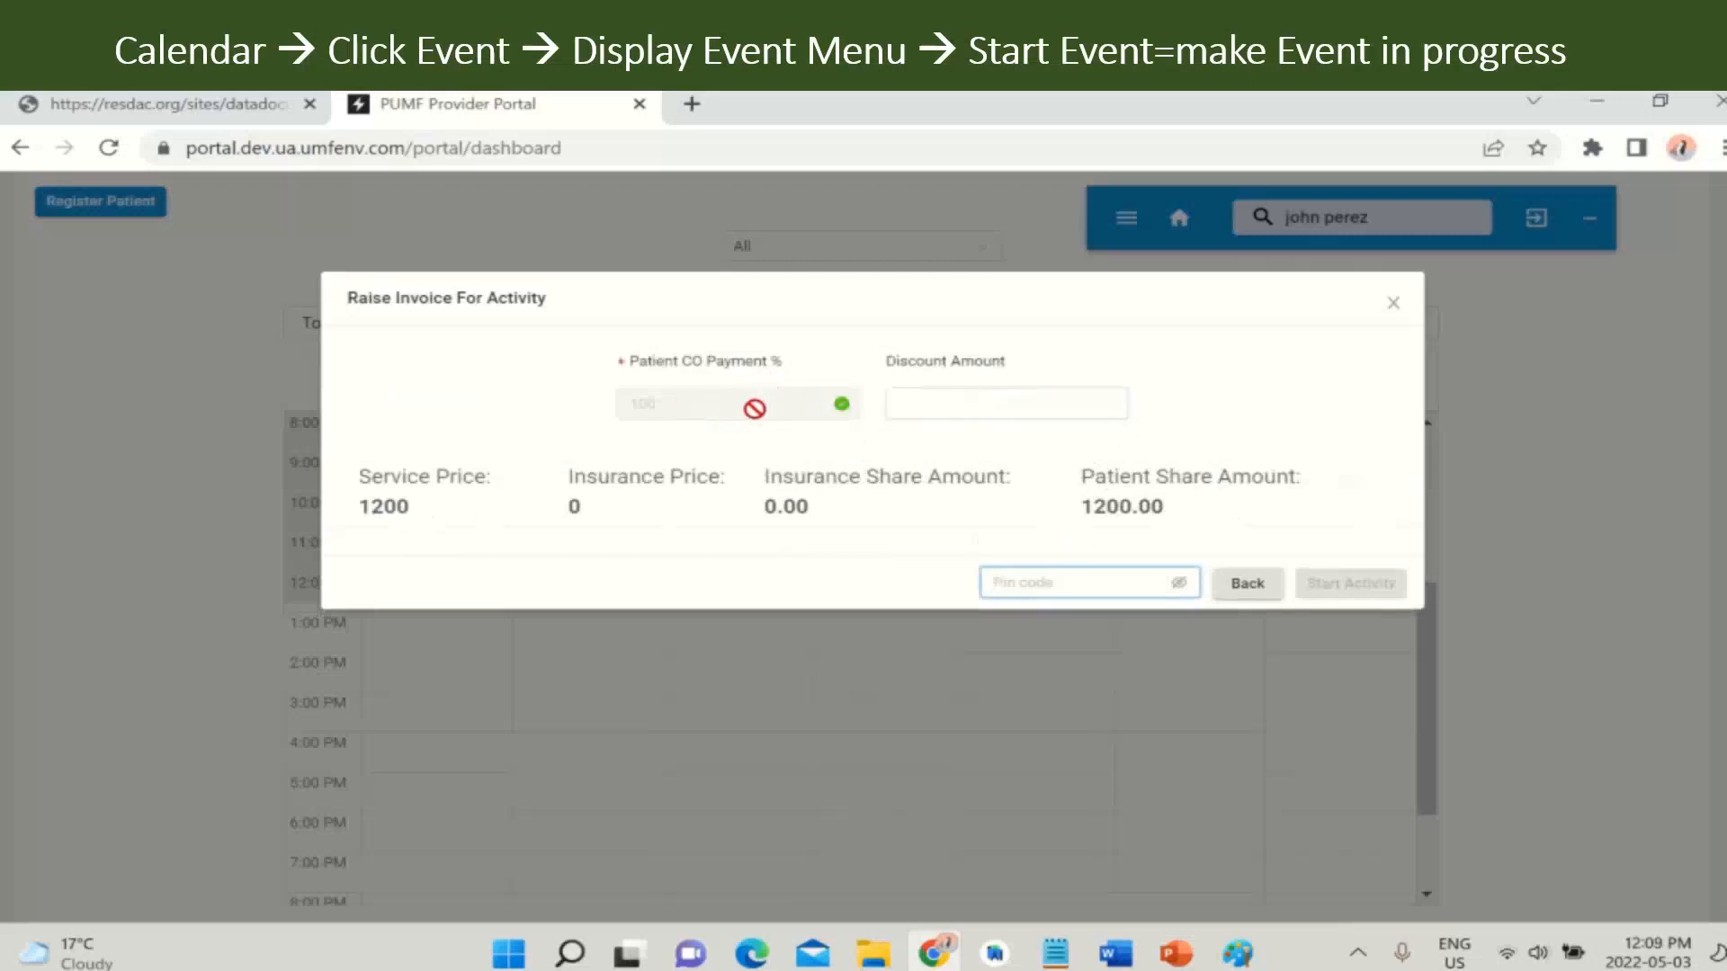
- Enter the PIN code and start the activity with the 1200 patient-share invoice
left_click(1076, 591)
type("1234")
left_click(1365, 589)
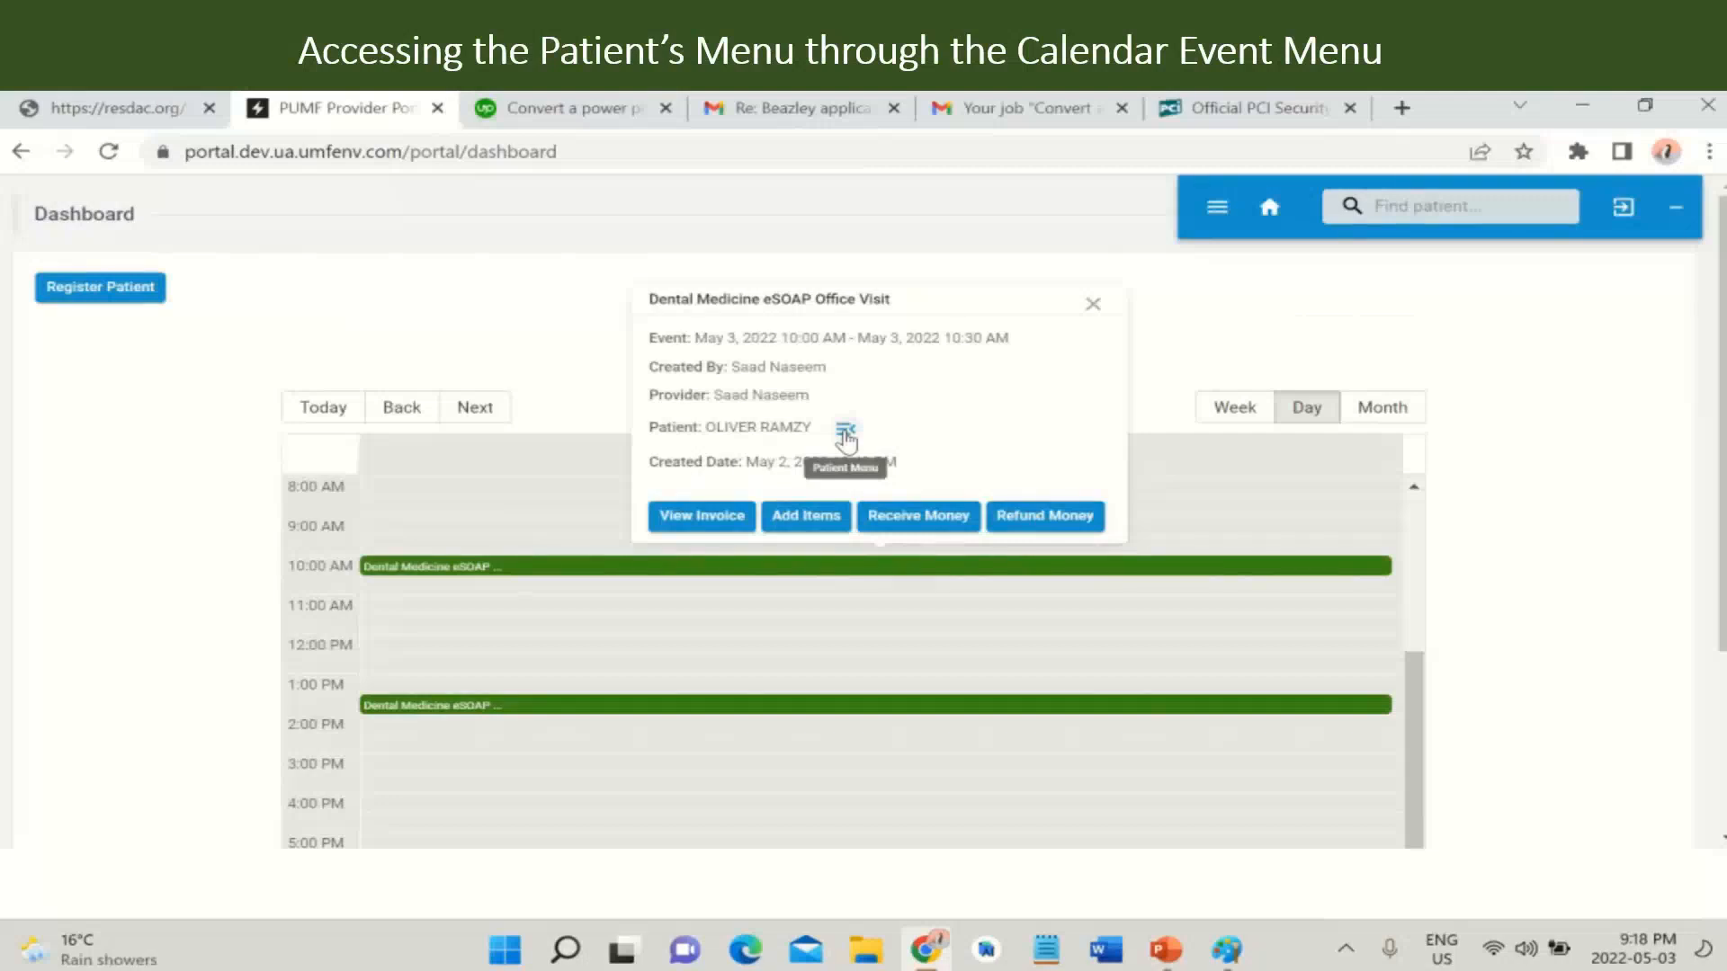
left_click(845, 436)
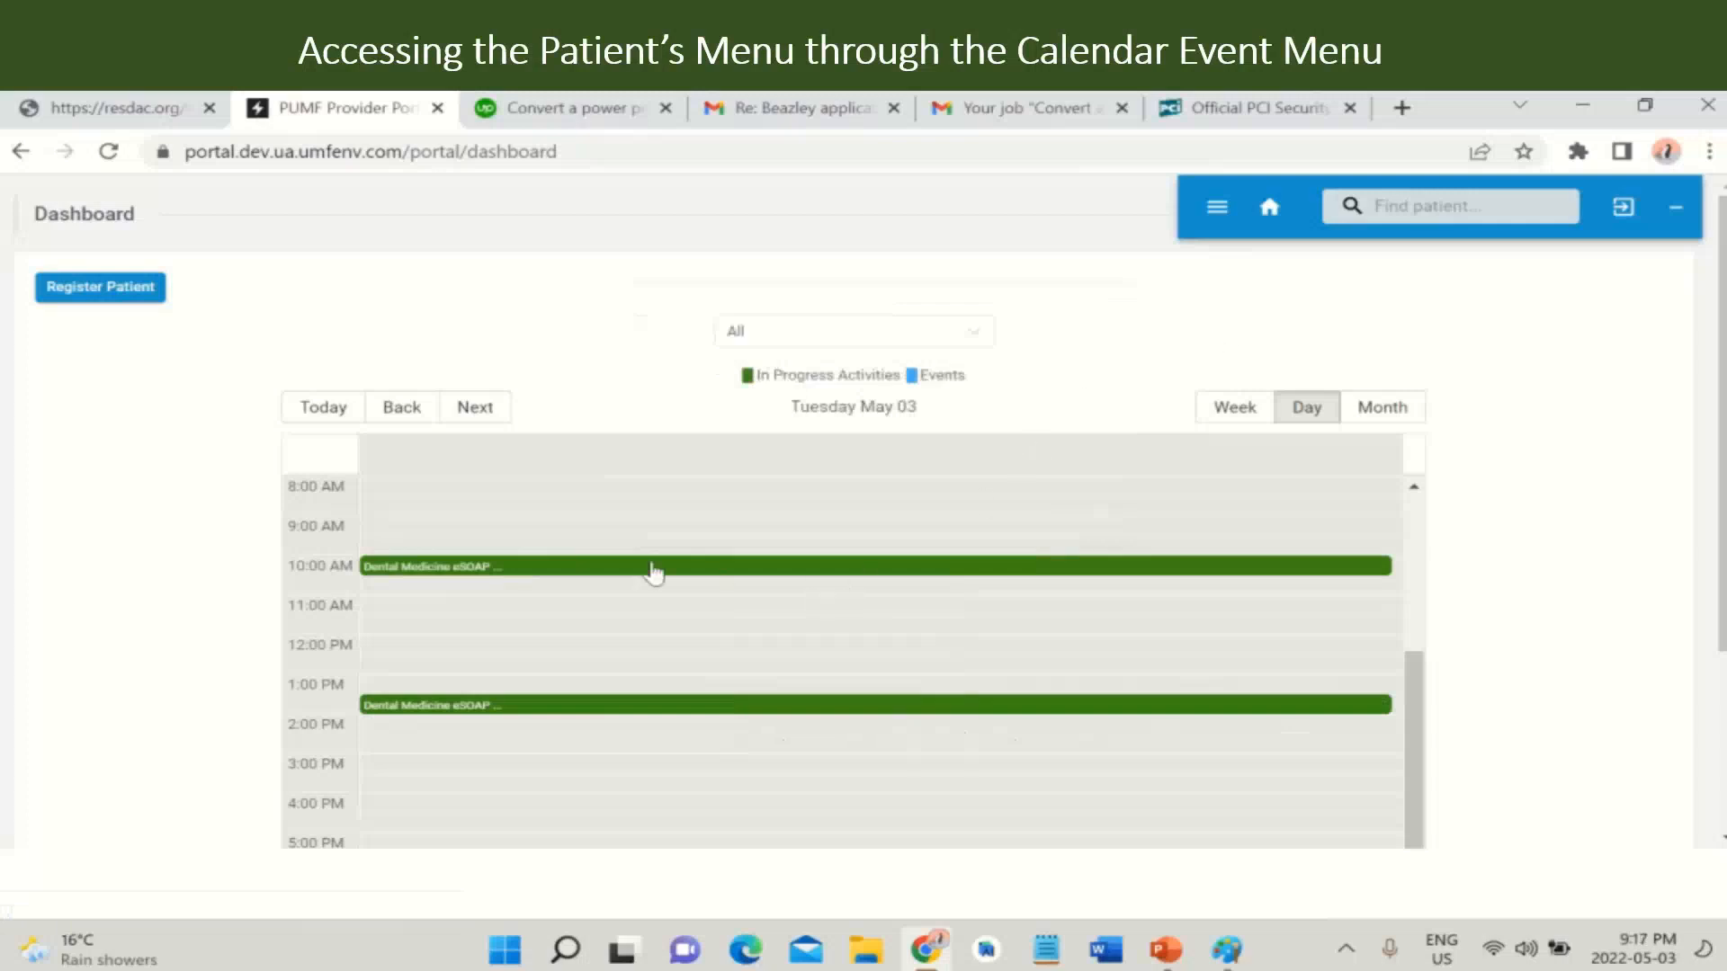
left_click(573, 568)
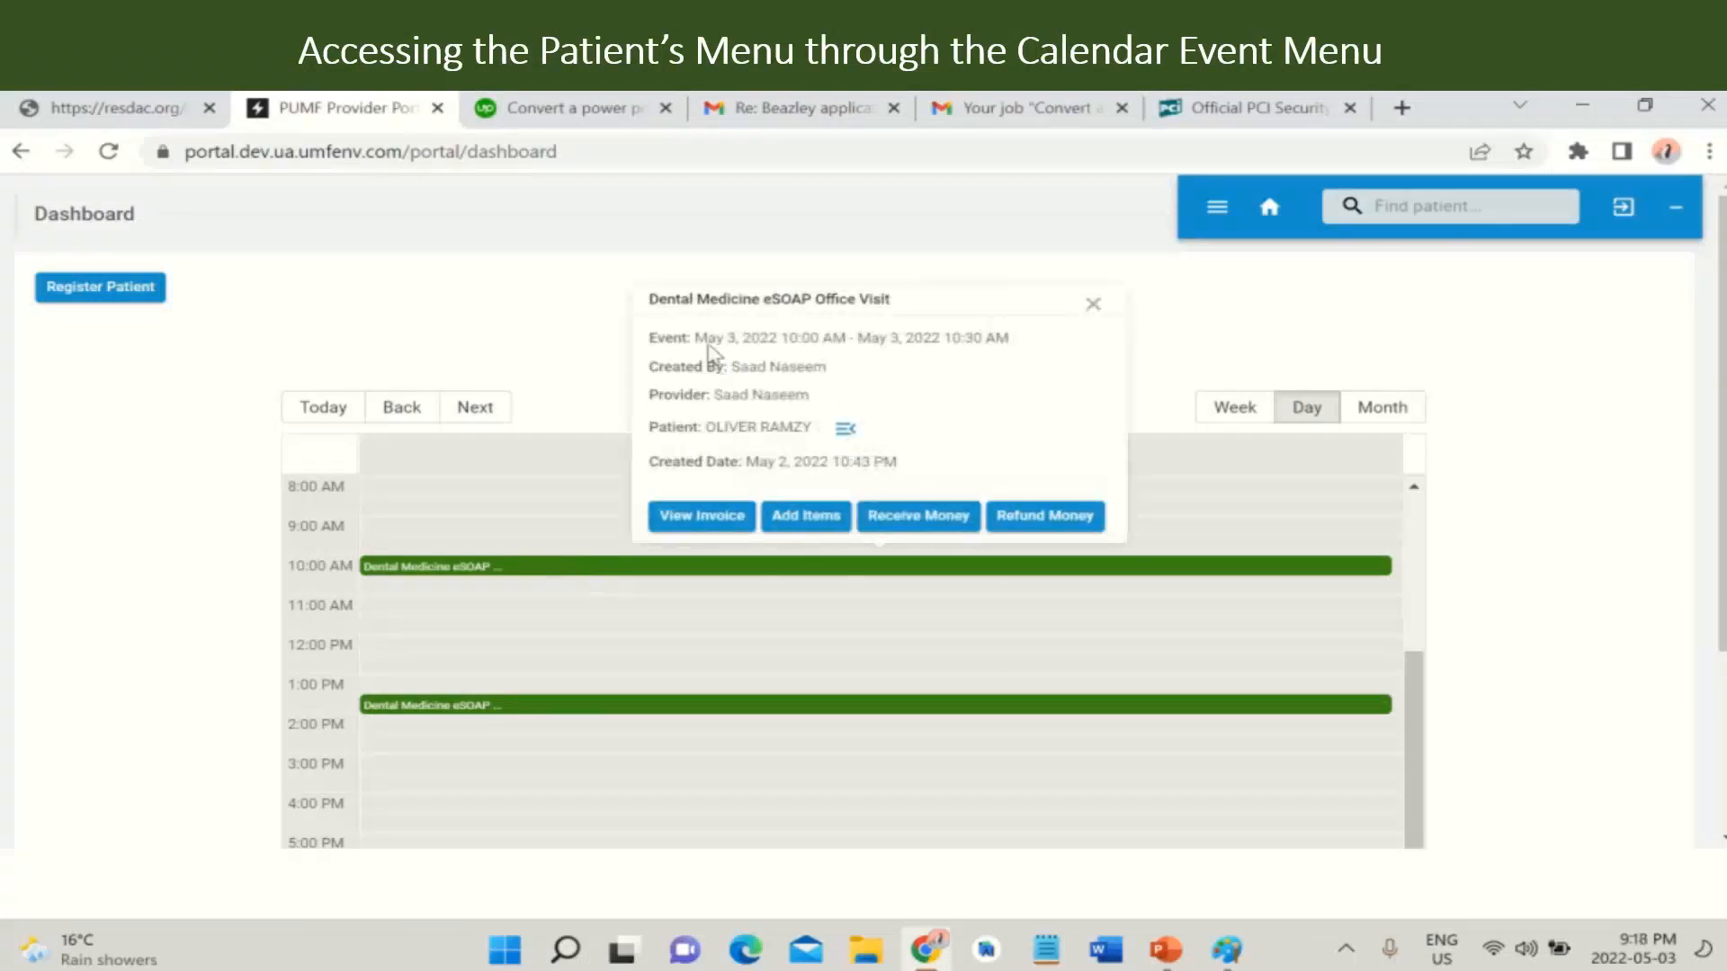
left_click(846, 435)
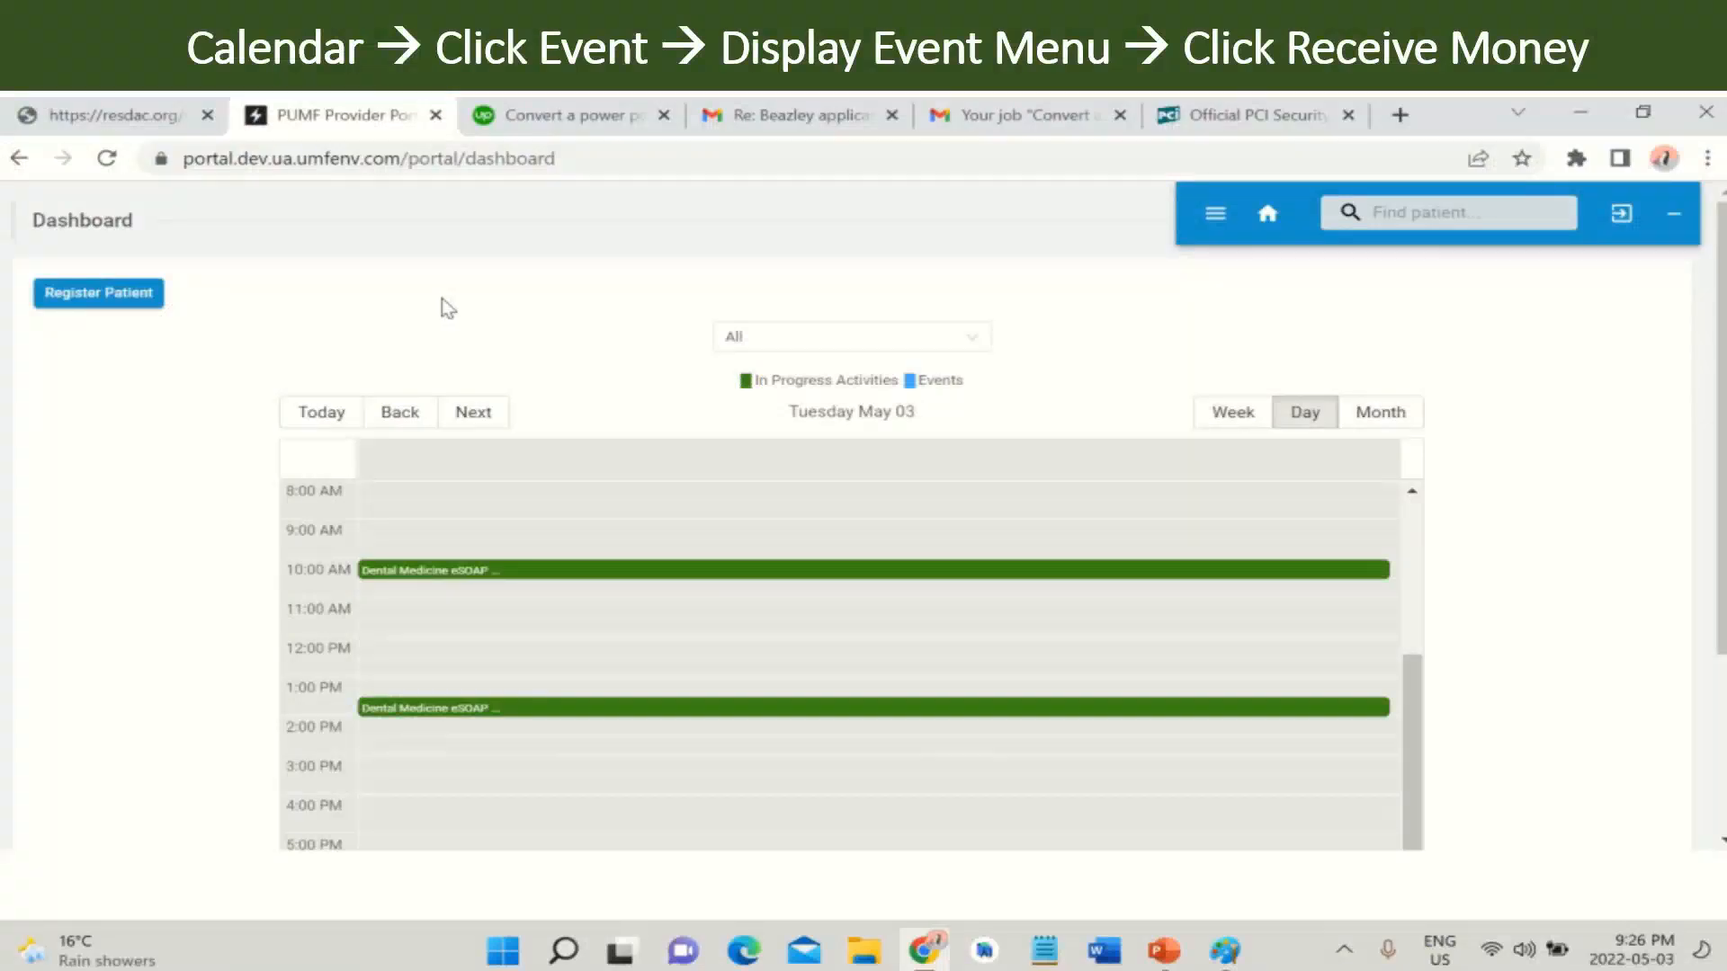
- Start a payment receipt for the 10:00 AM dental visit titled 'dr cs', paid in Cash
left_click(404, 575)
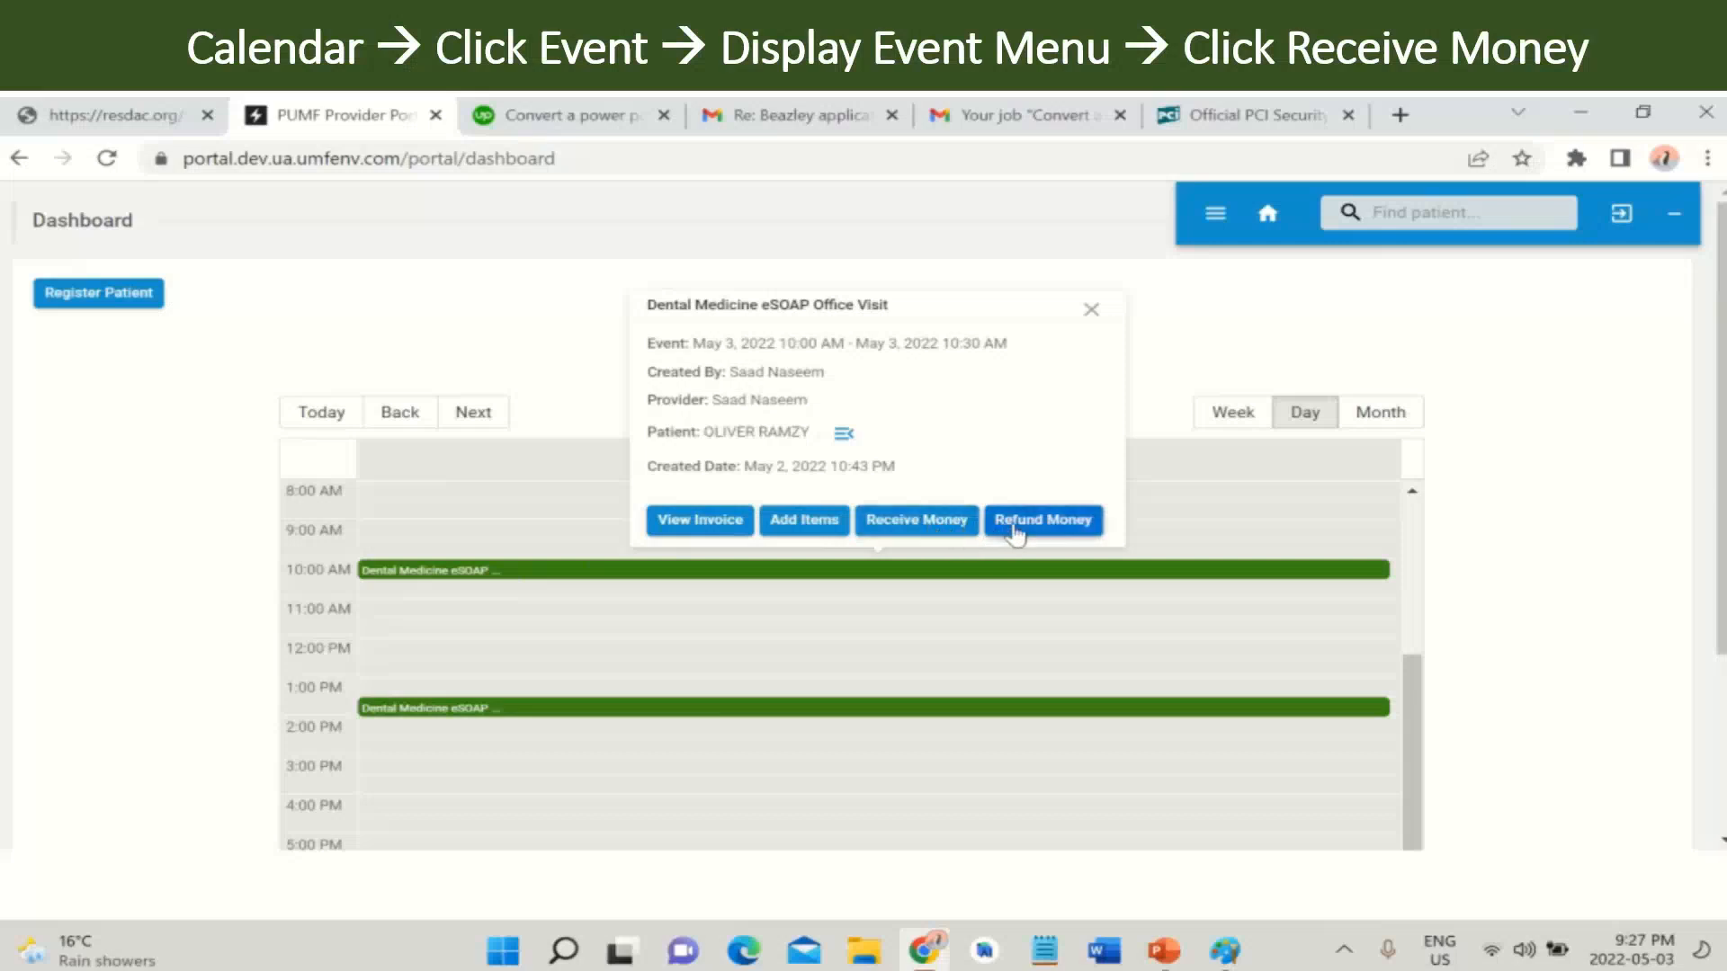
left_click(926, 531)
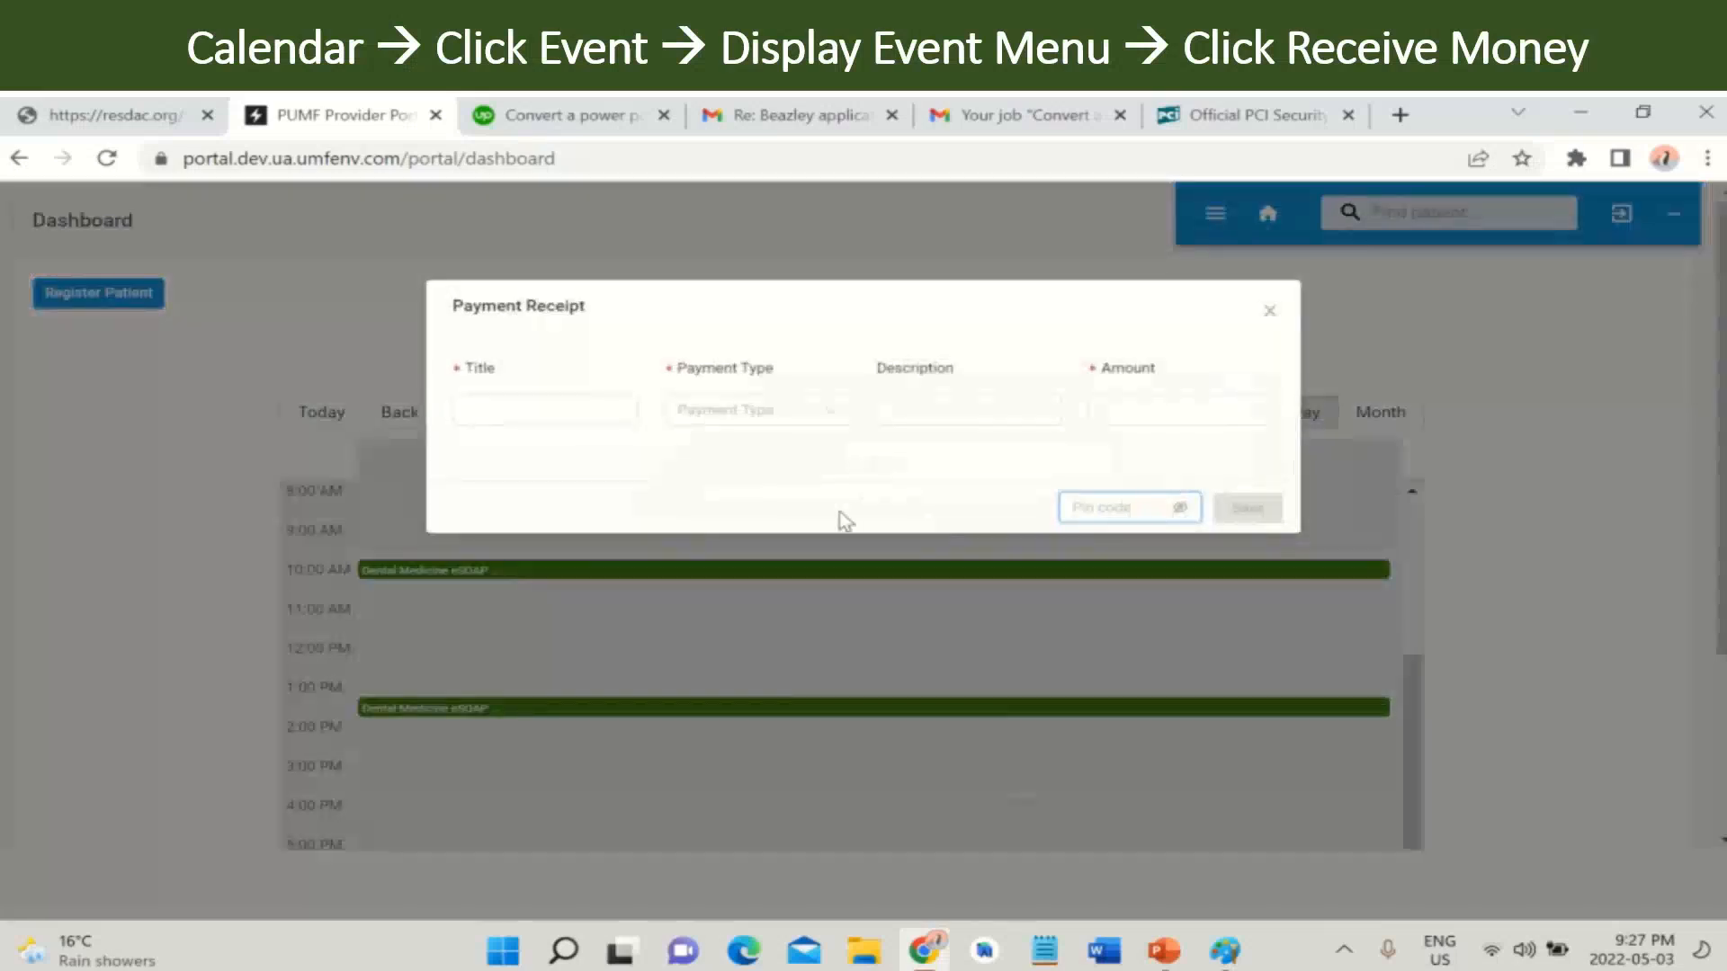
left_click(589, 418)
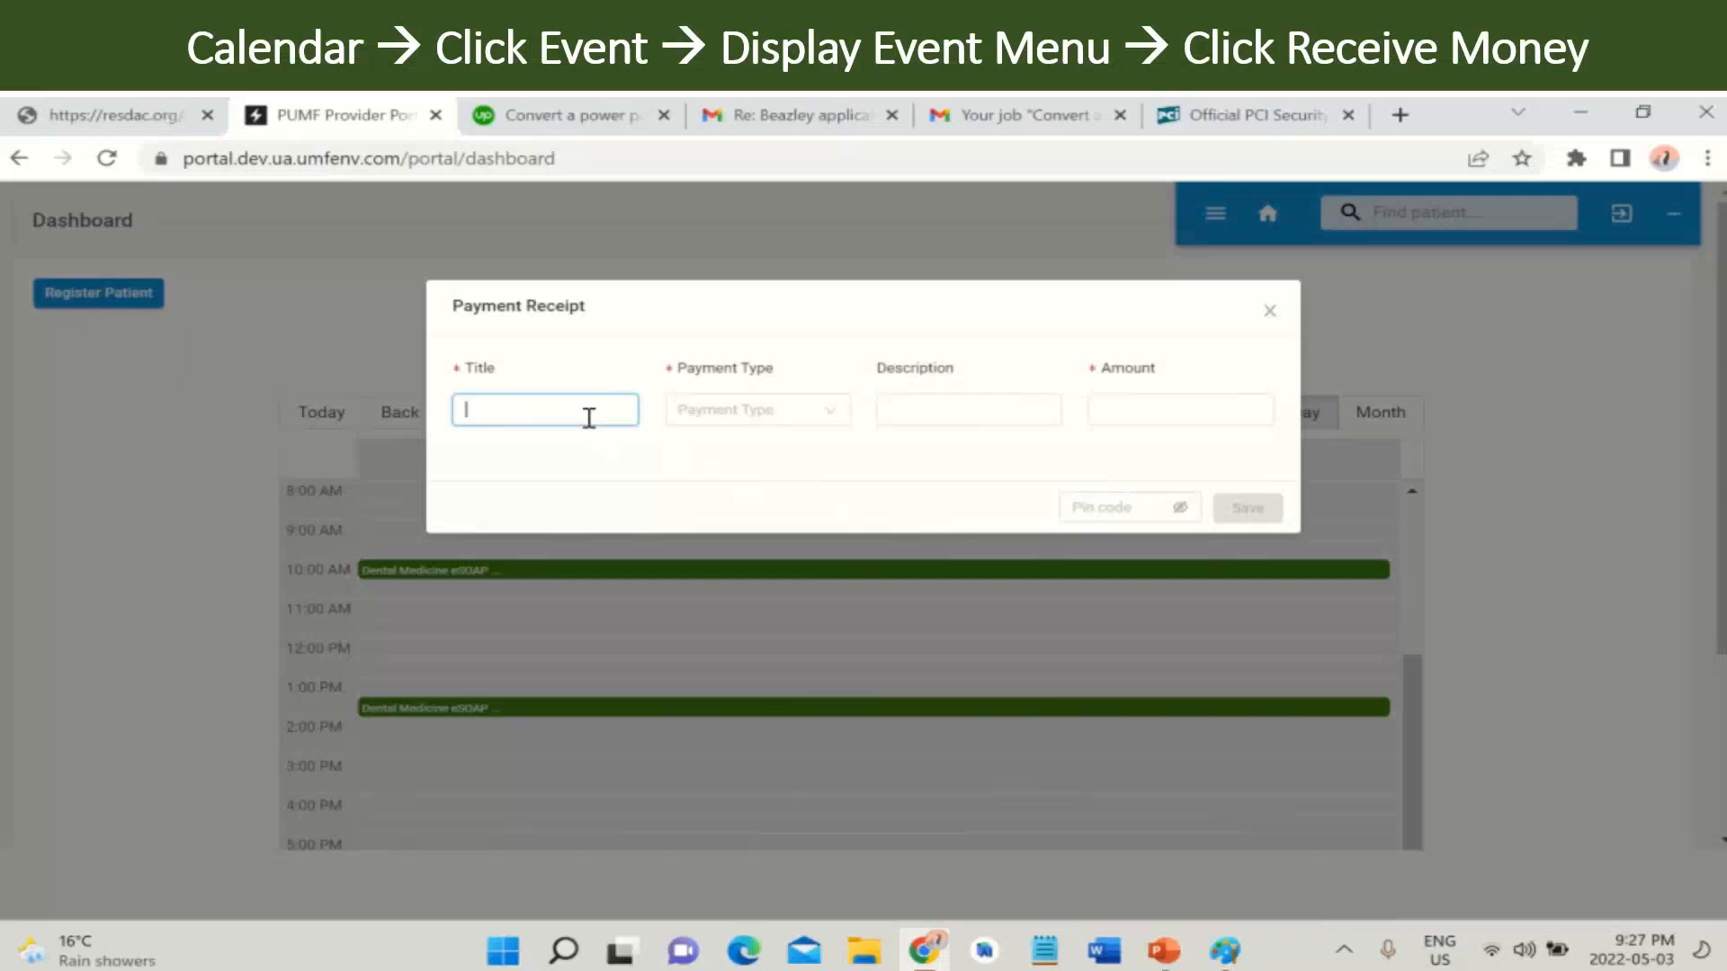
type("dr cs")
key("Tab")
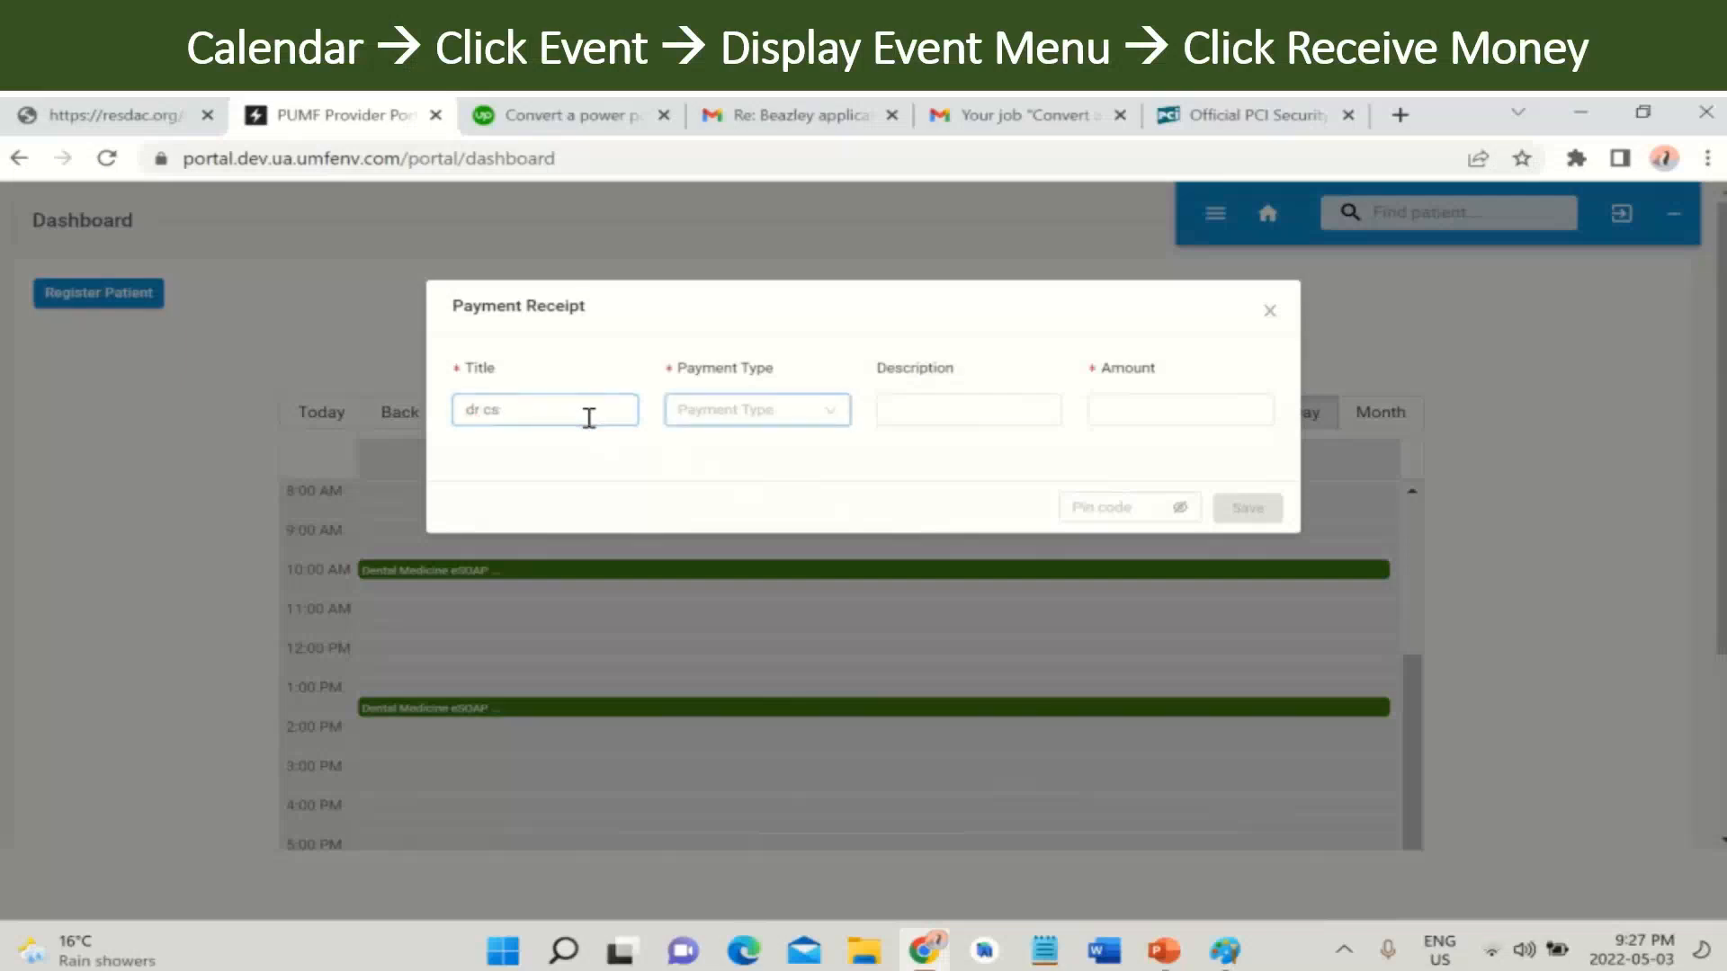
left_click(720, 419)
left_click(695, 447)
- Enter the amount 209, enter the PIN code, and save the receipt
left_click(1140, 410)
type("209")
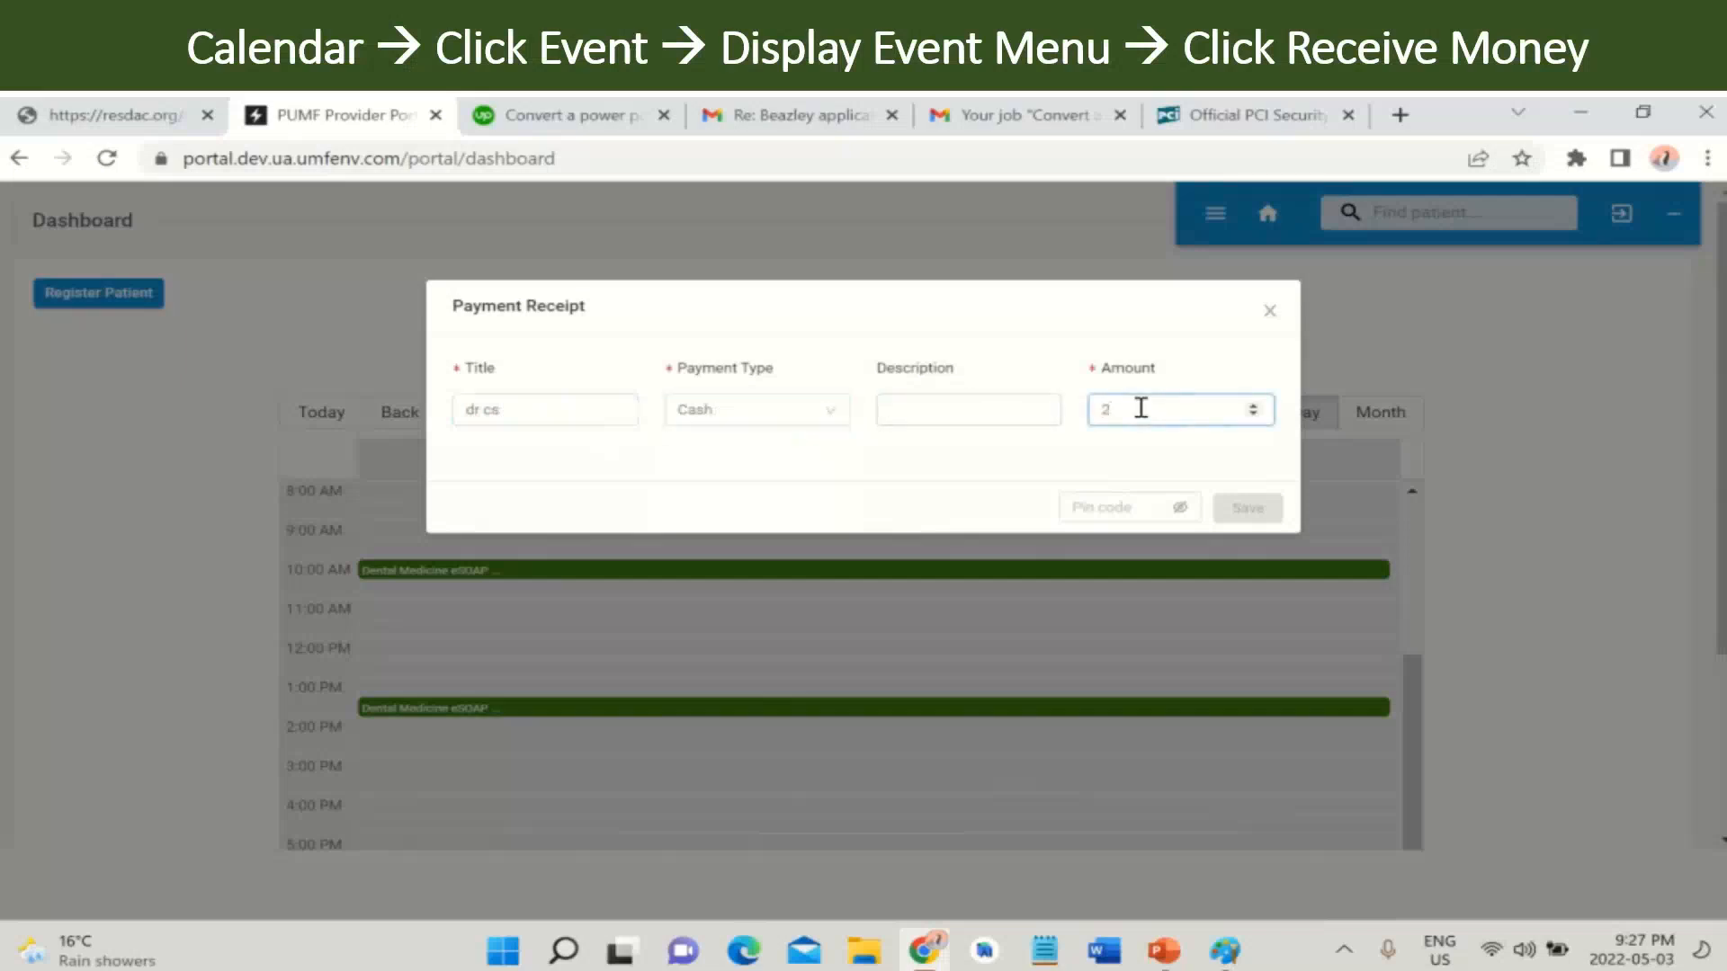
left_click(1125, 507)
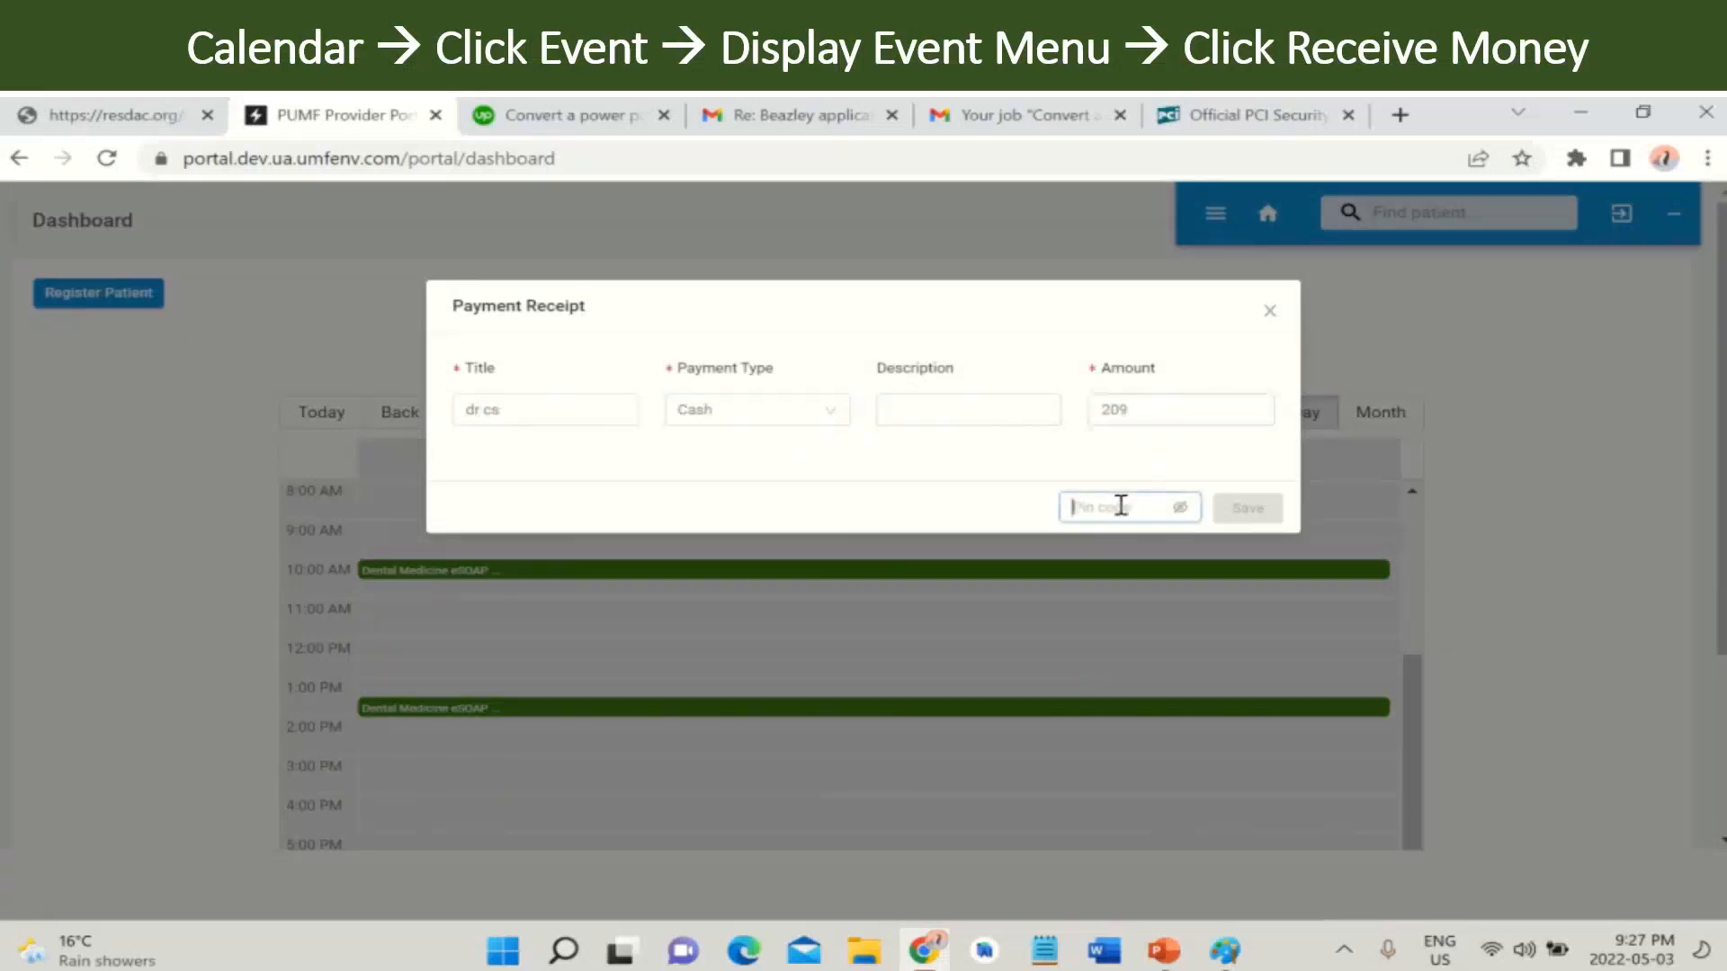
type("1234")
left_click(1239, 509)
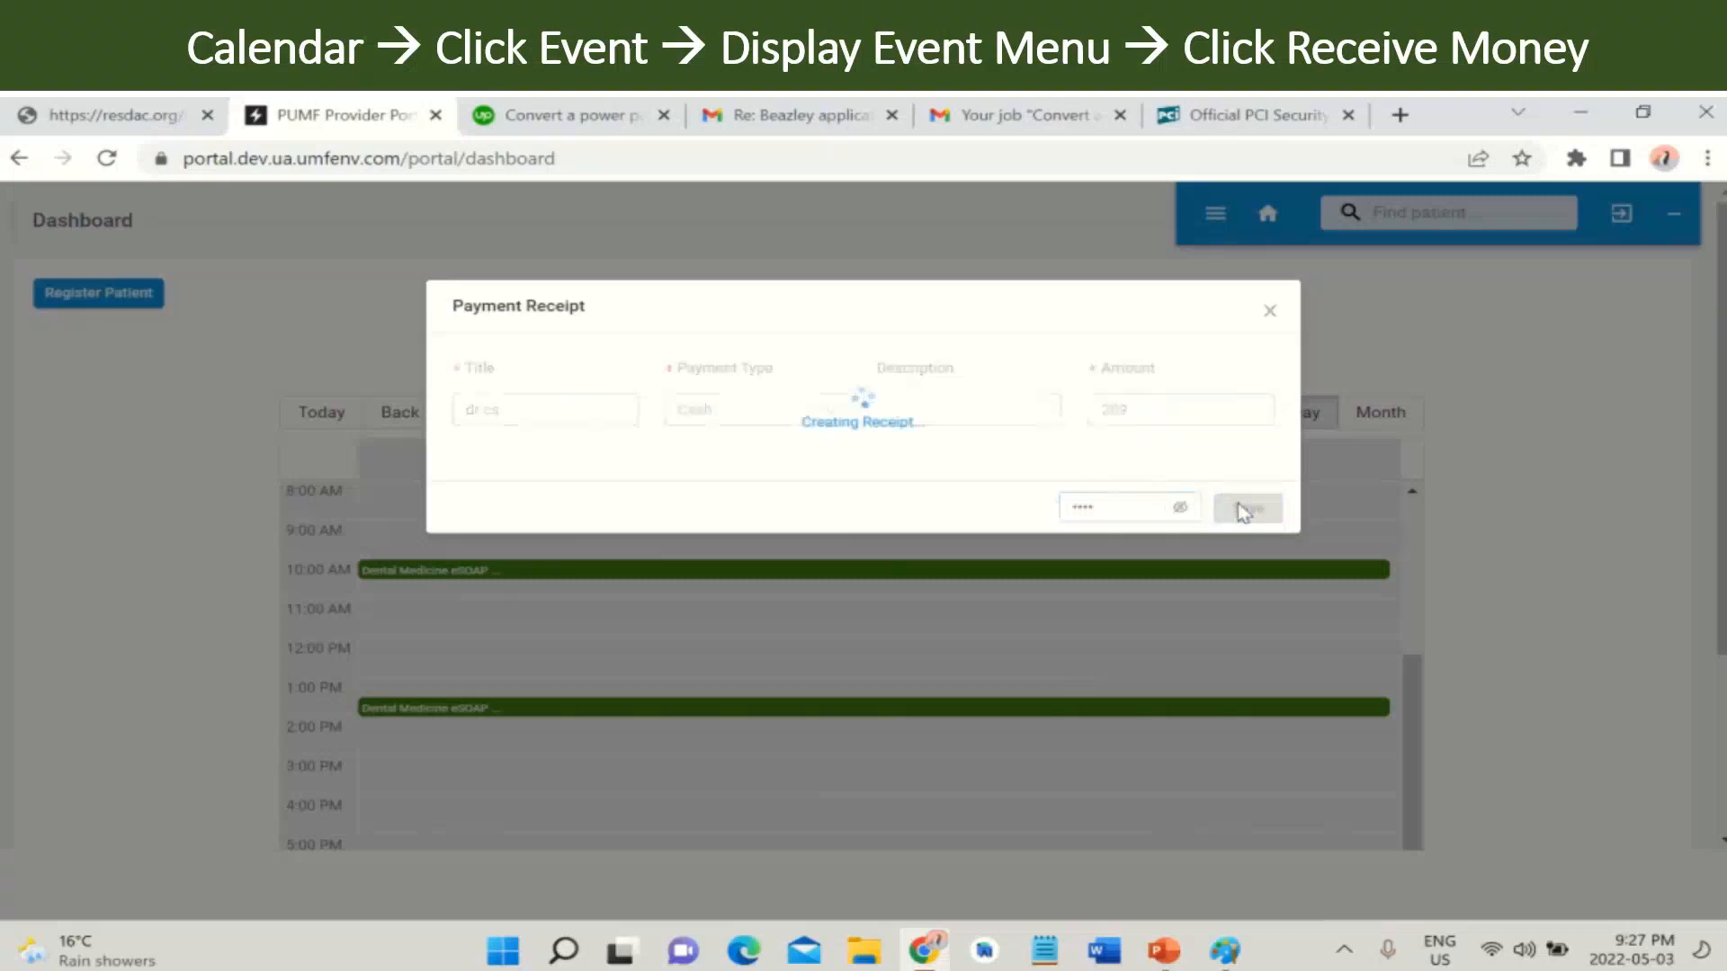